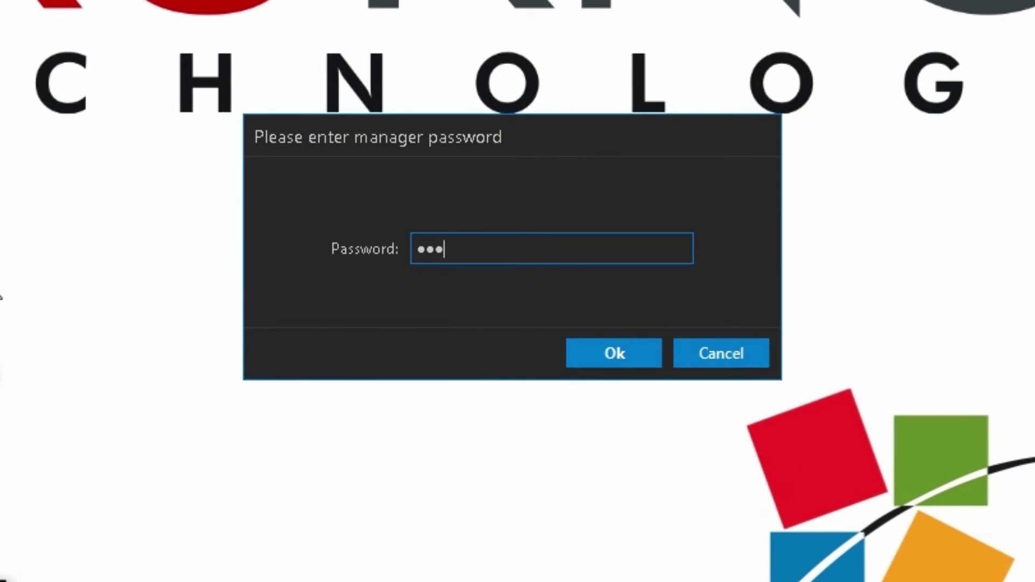
type("•••")
Submit the manager password to log in to SynClan Manager.
key("Return")
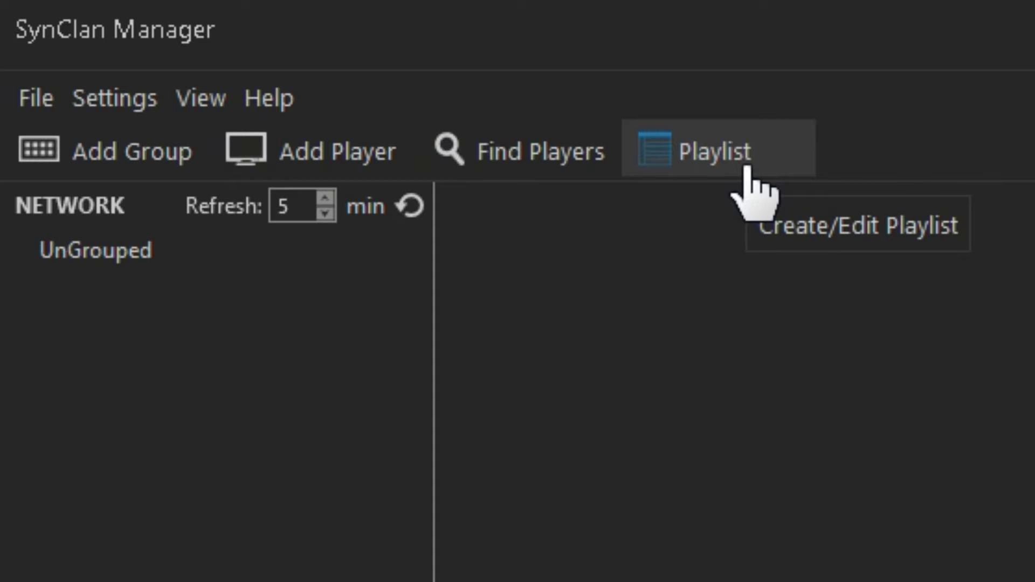
Find the network players and acquire all four (Master, 1, 2, 3) under UnGrouped.
left_click(520, 165)
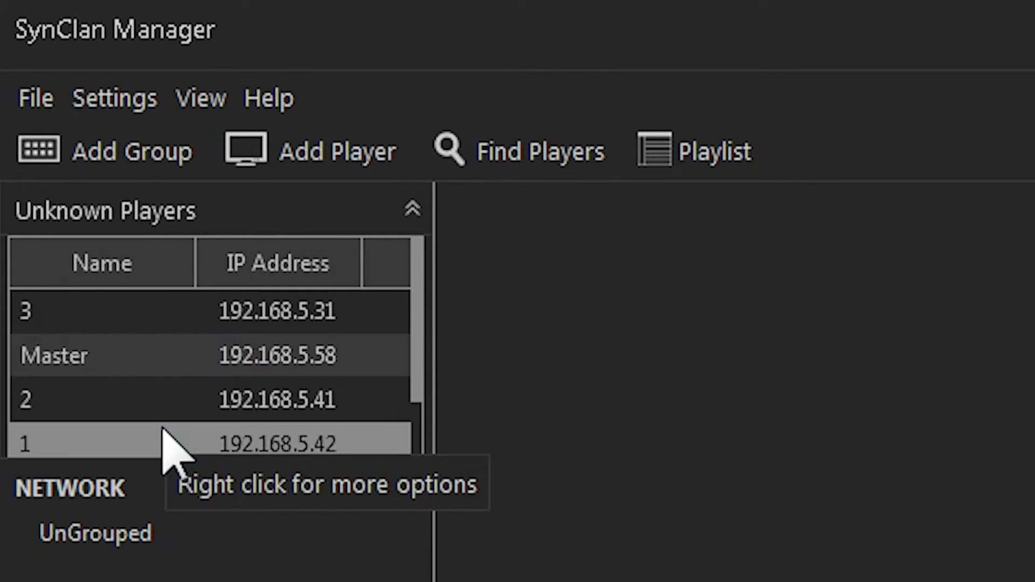
right_click(147, 361)
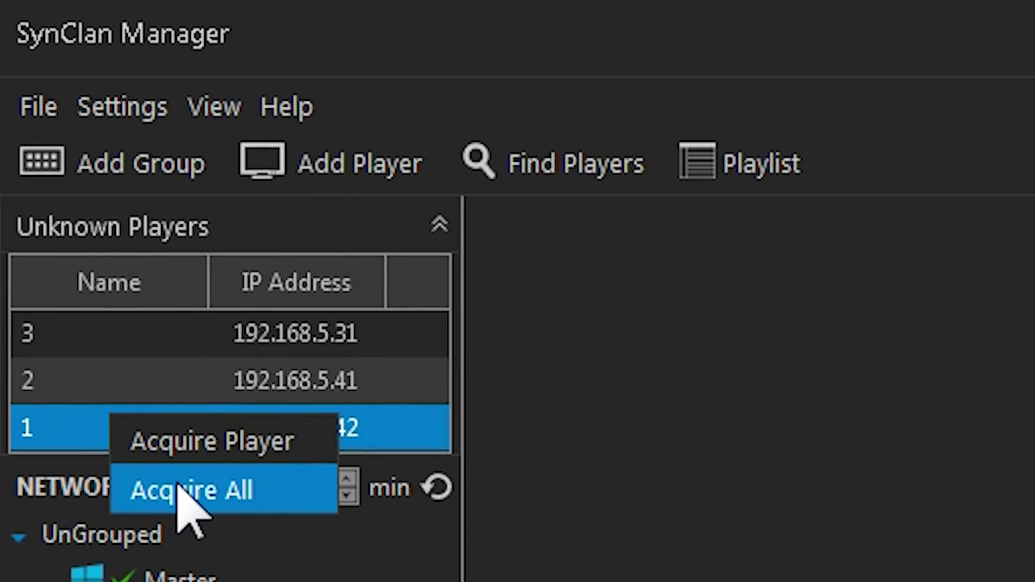
left_click(180, 490)
type("1")
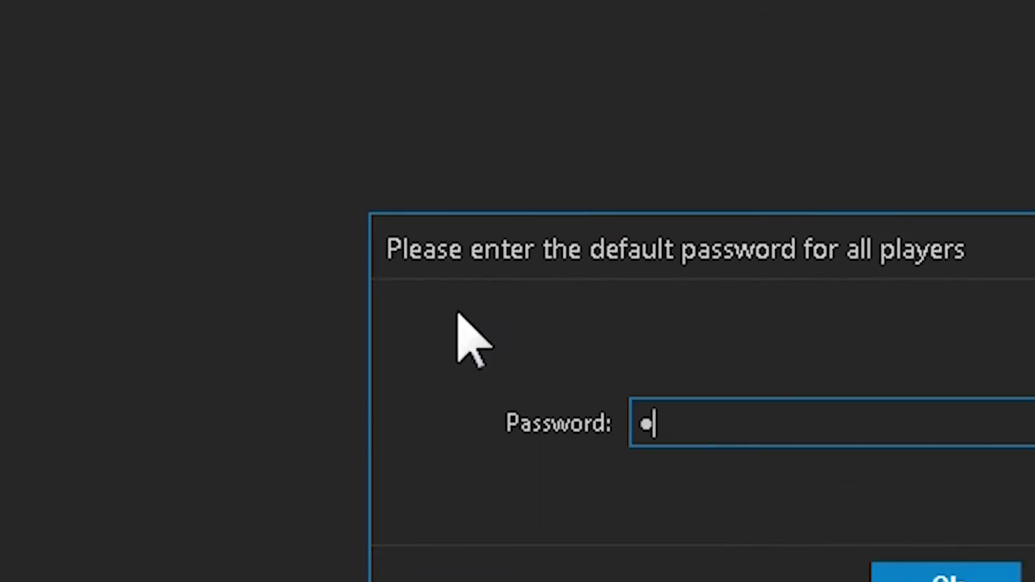
type("23456")
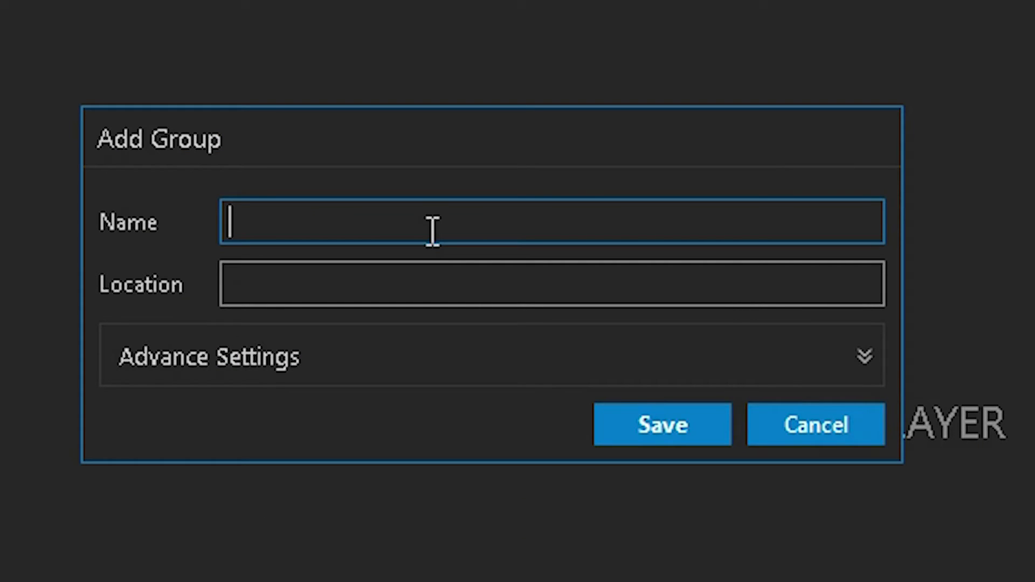
type("SynCLa")
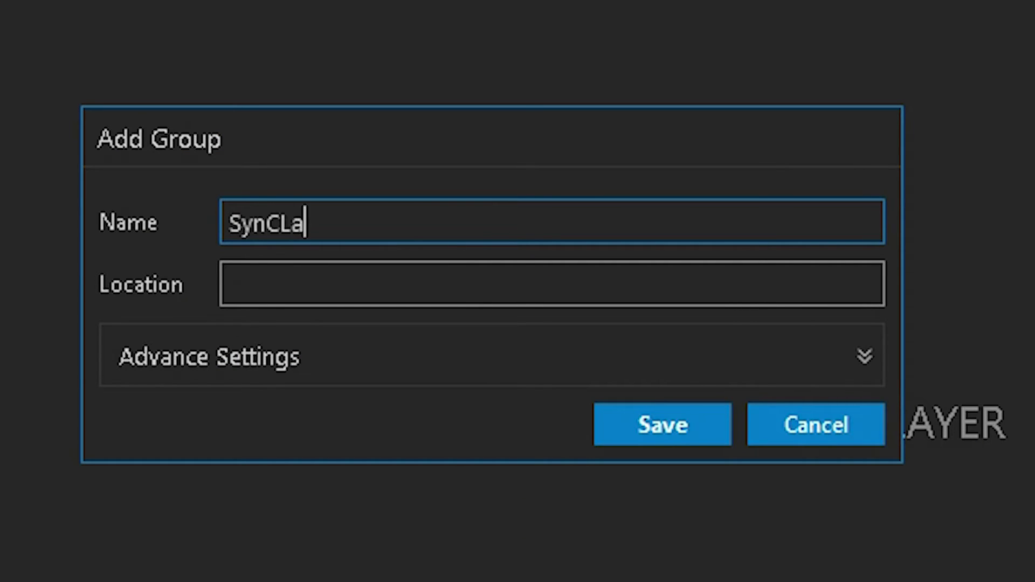
type("n Demo")
Name the new group 'SynCLan Demo' and move on to its 'Office Lobby' location.
key("Tab")
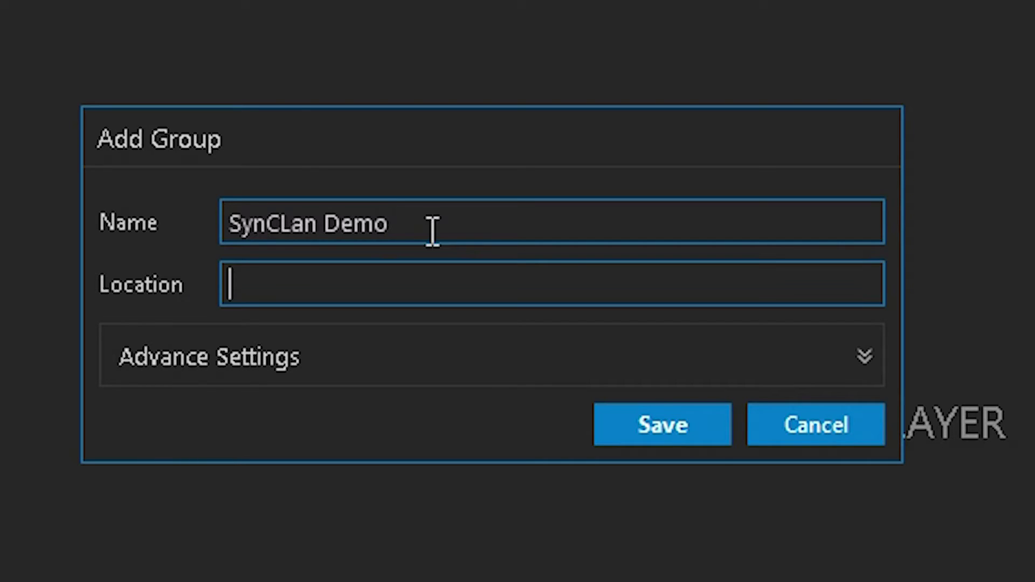
type("O")
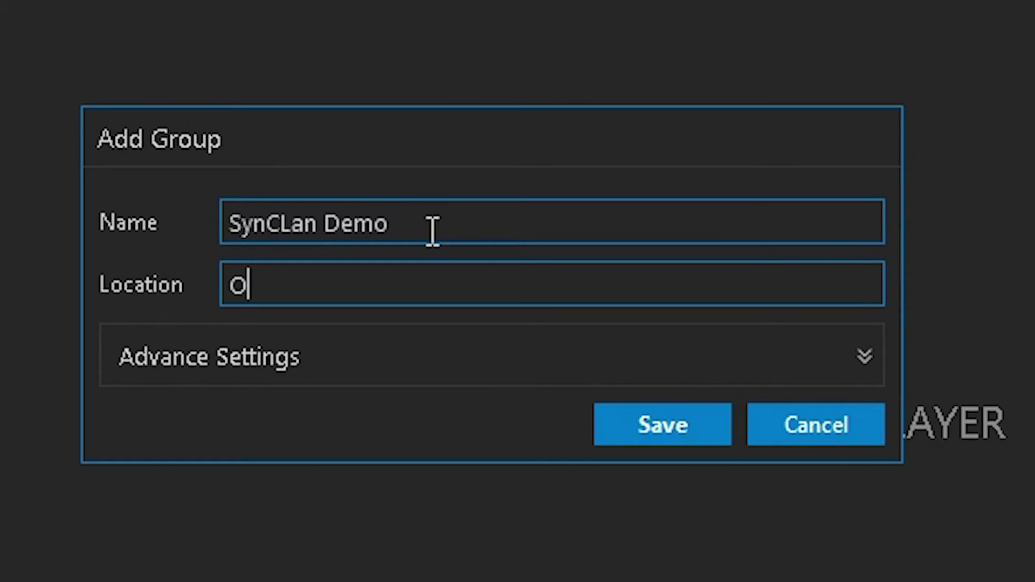
type("ffice")
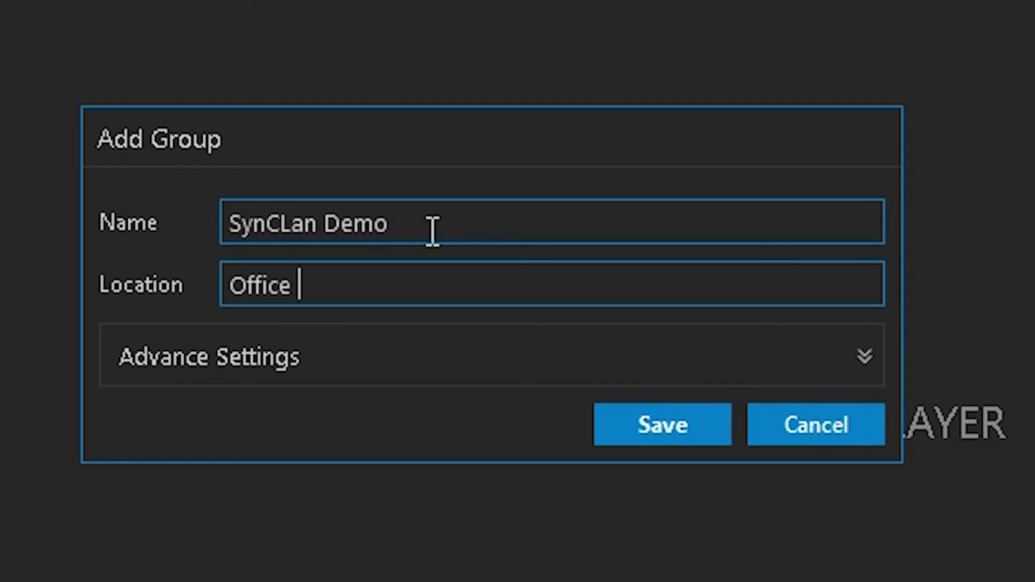
type(" Lobby")
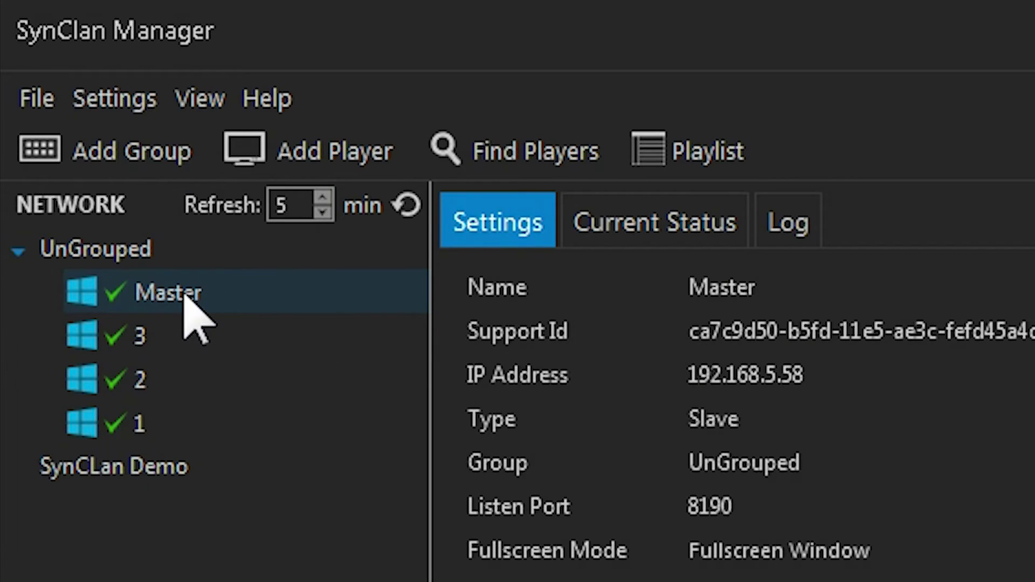
Drag Master and players 1, 2 and 3 into the SynCLan Demo group, then select the group.
left_click_drag(184, 294, 143, 469)
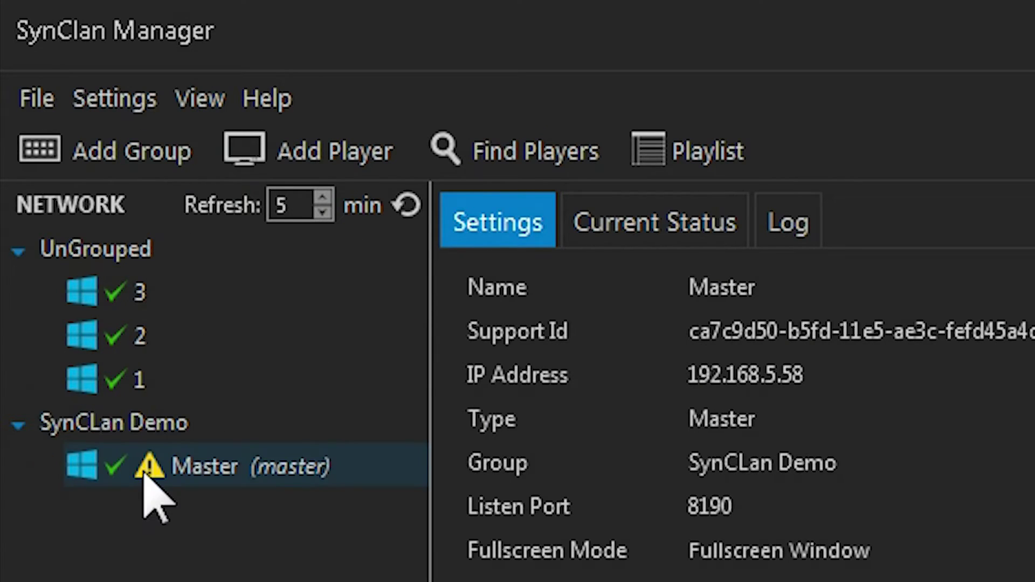
left_click(169, 380)
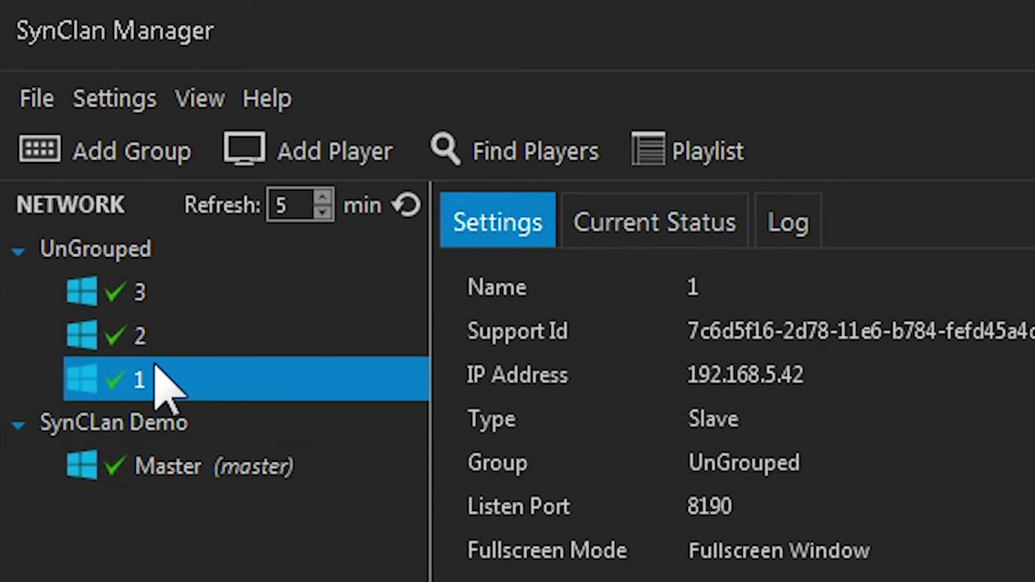
left_click_drag(170, 384, 143, 428)
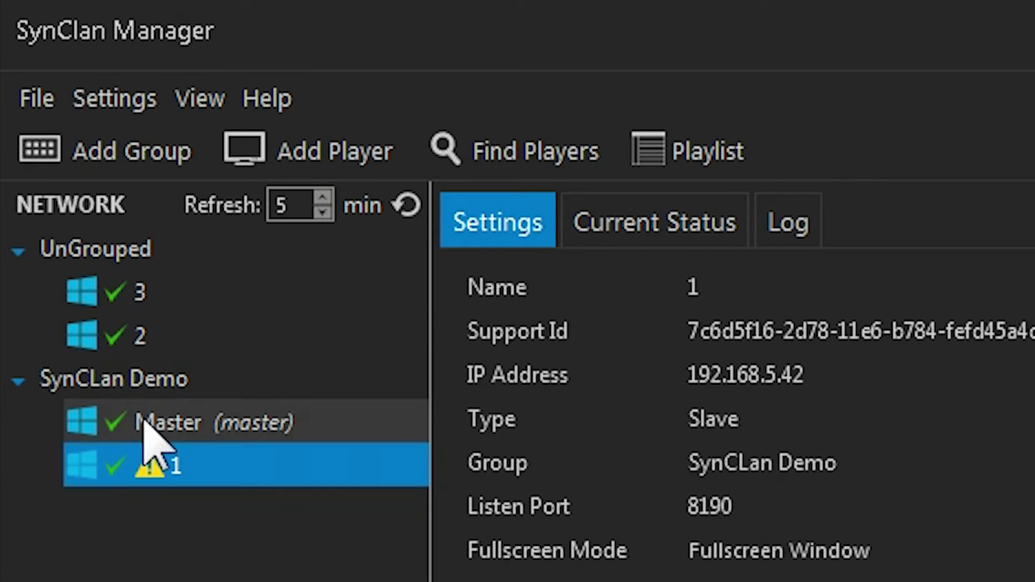
left_click_drag(175, 340, 172, 406)
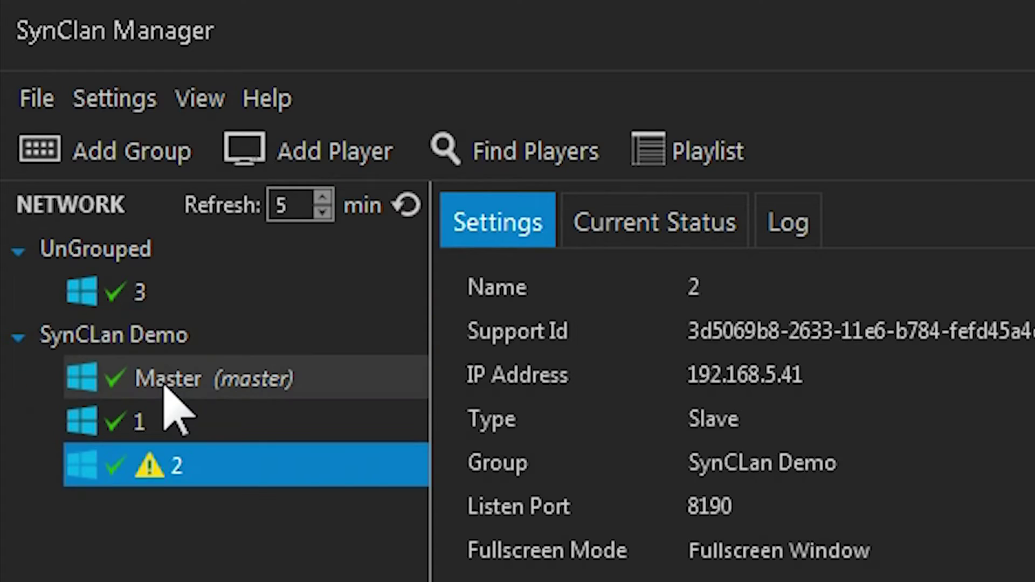
left_click(174, 298)
left_click_drag(208, 296, 167, 346)
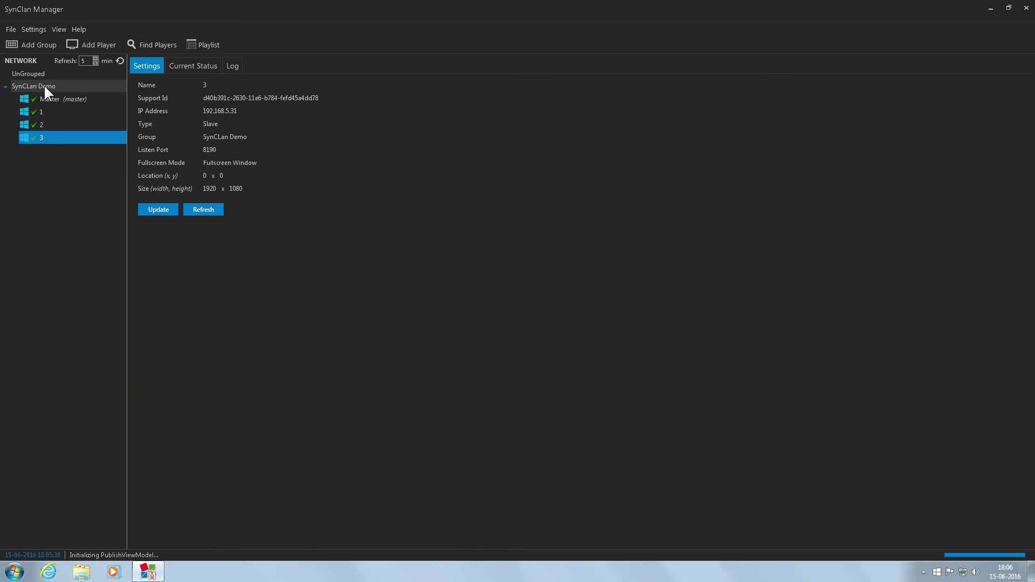
left_click(45, 86)
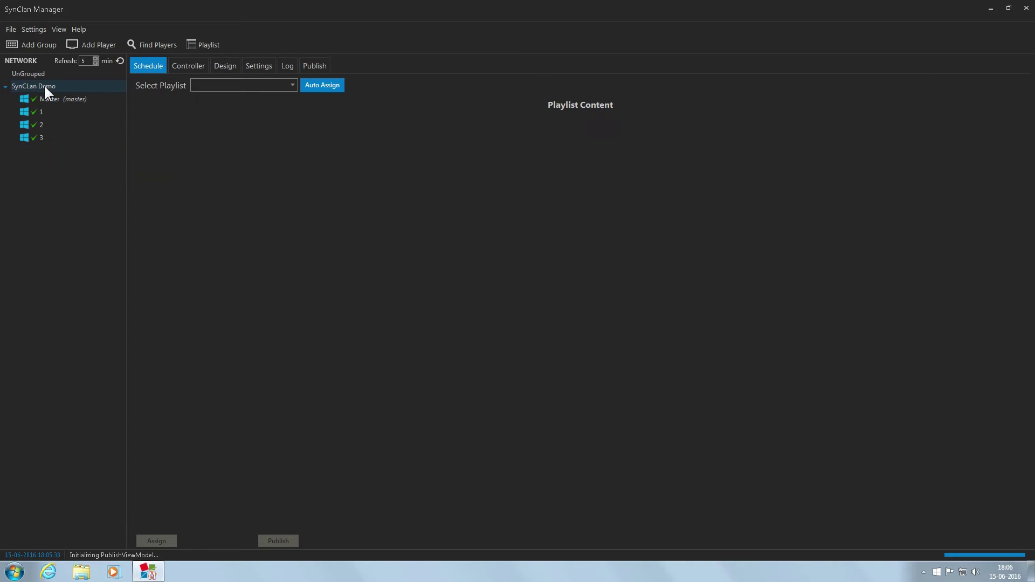
Start a new complex playlist named Demo for the SynCLan Demo group.
left_click(44, 84)
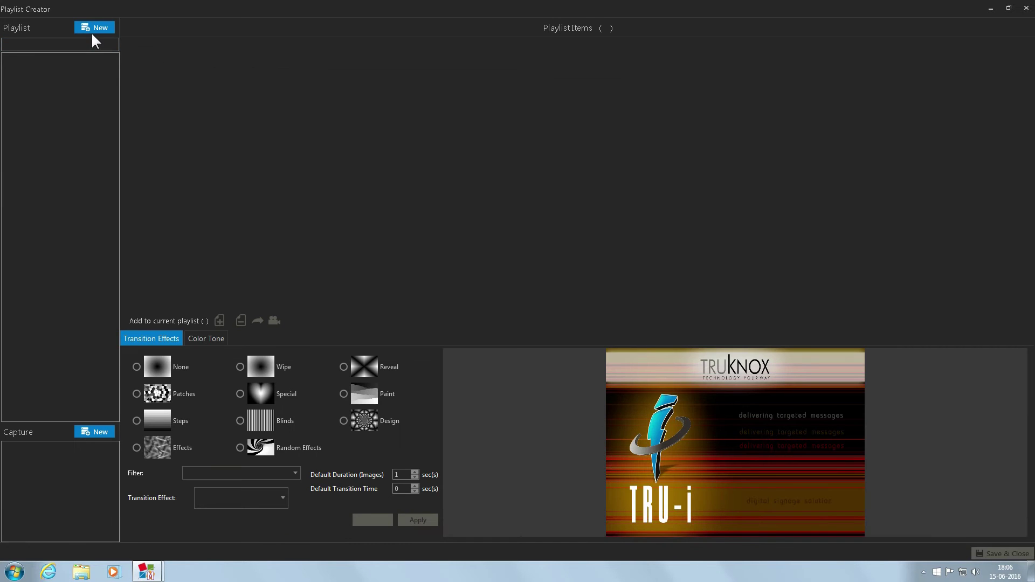
left_click(92, 29)
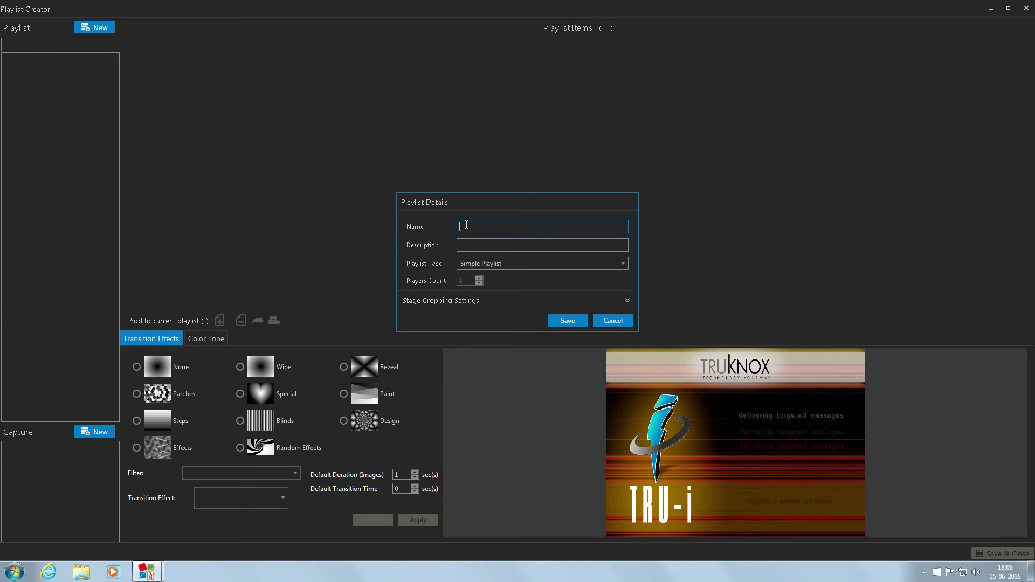
type("D")
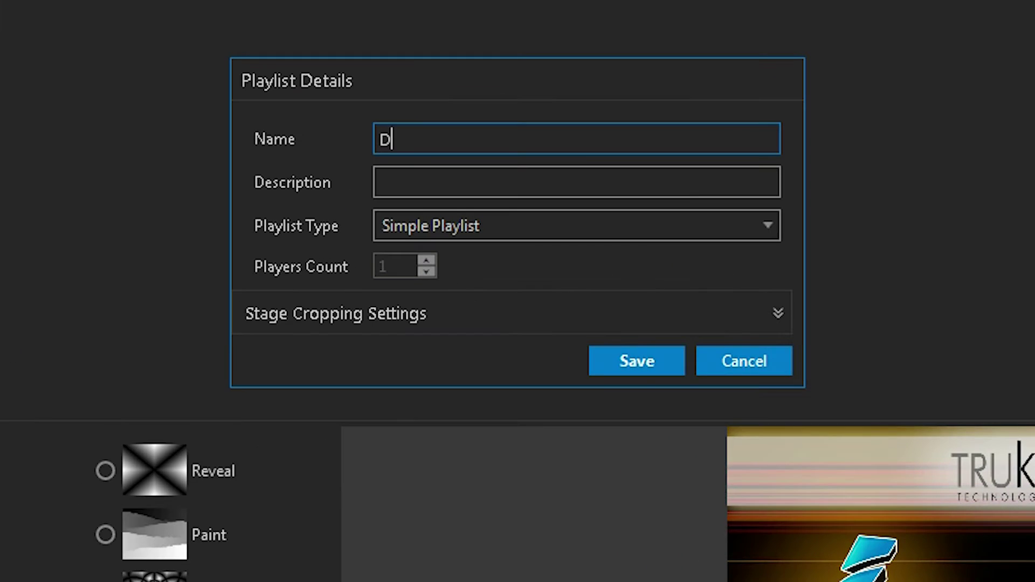
type("emo")
key("Tab")
type("Demo Playli")
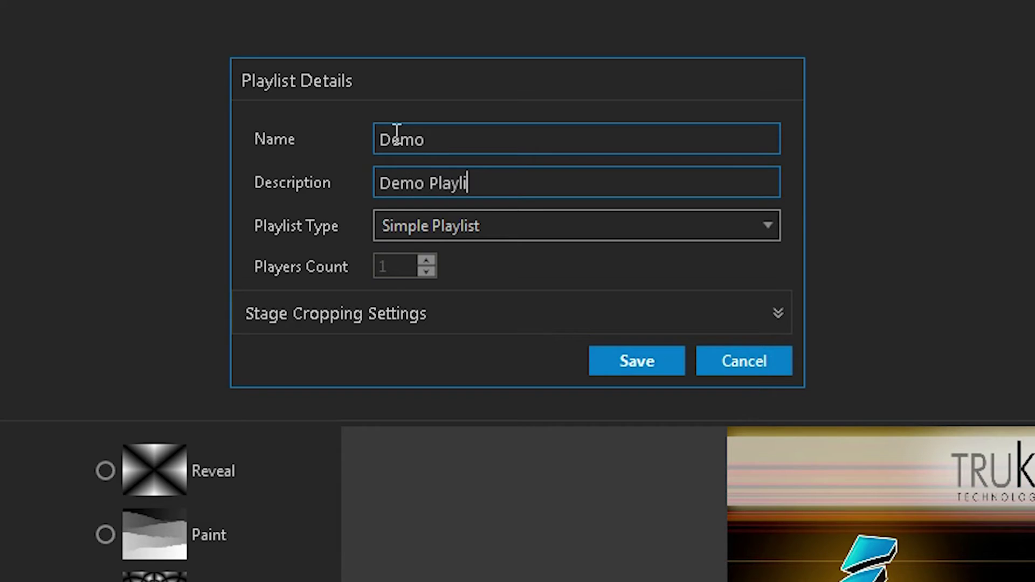
type("st")
left_click(433, 235)
left_click(435, 293)
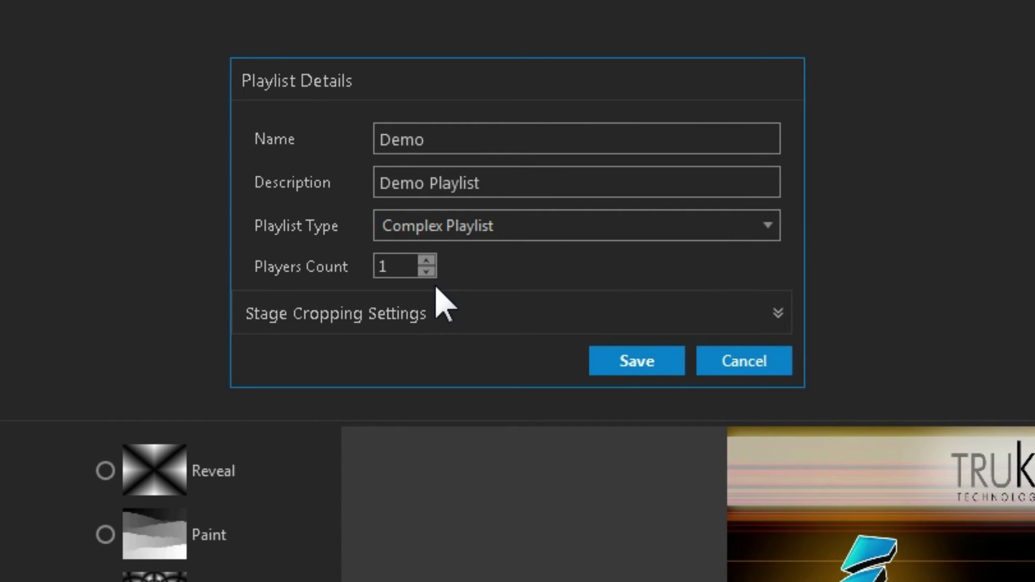
Set the playlist to four players, enable bezel cropping, and save the details.
left_click(427, 262)
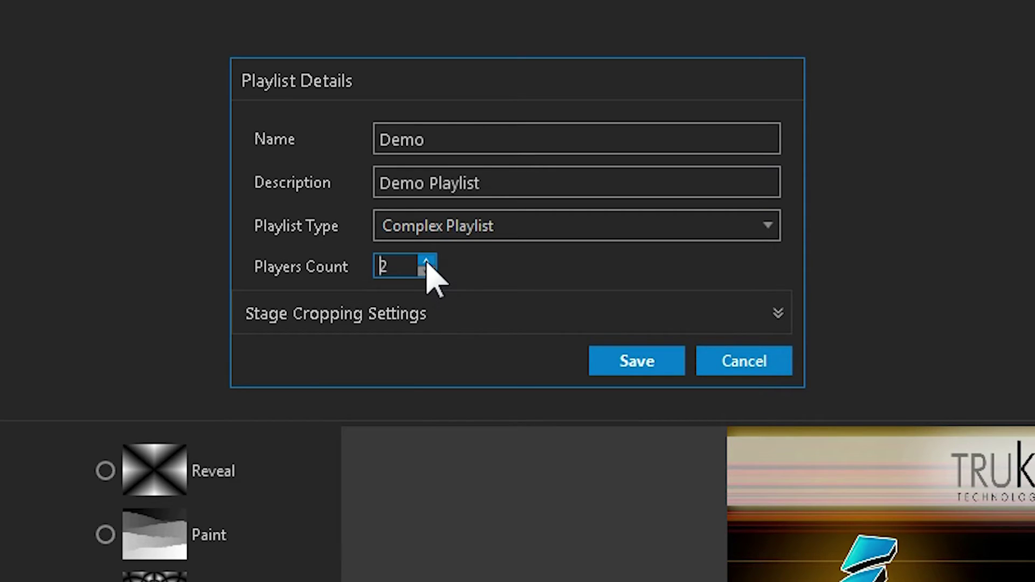
left_click(426, 261)
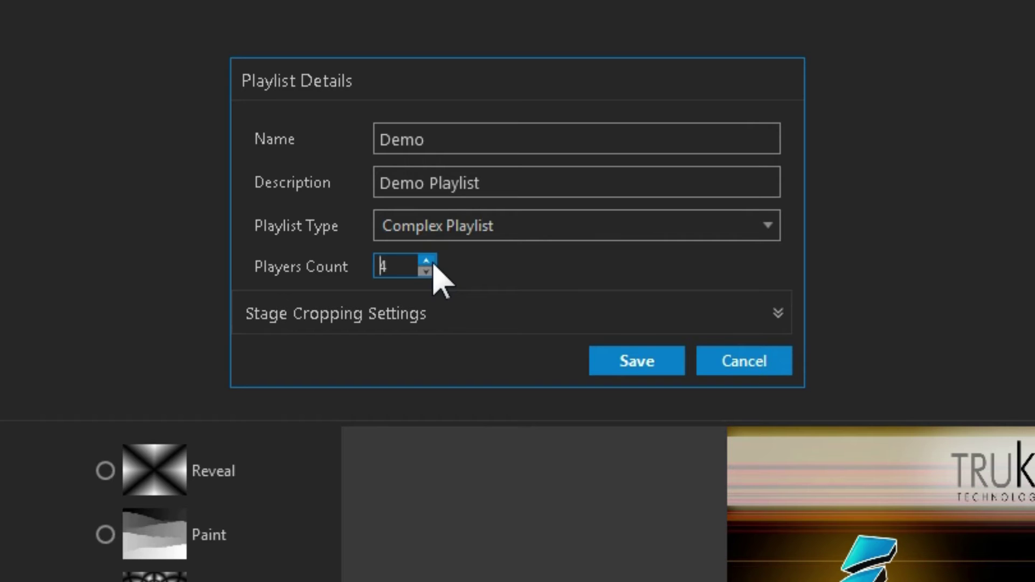
left_click(442, 317)
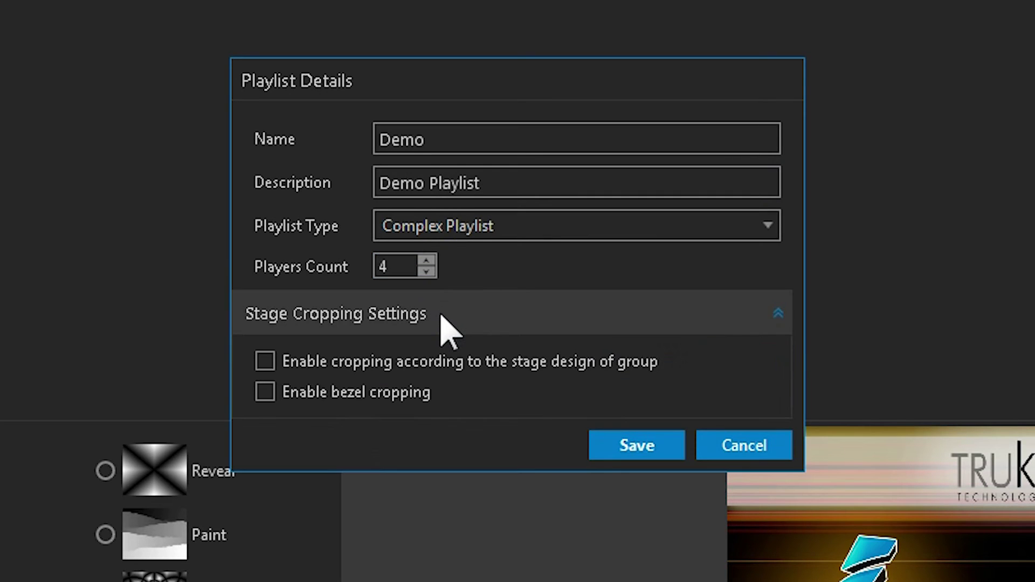
left_click(317, 400)
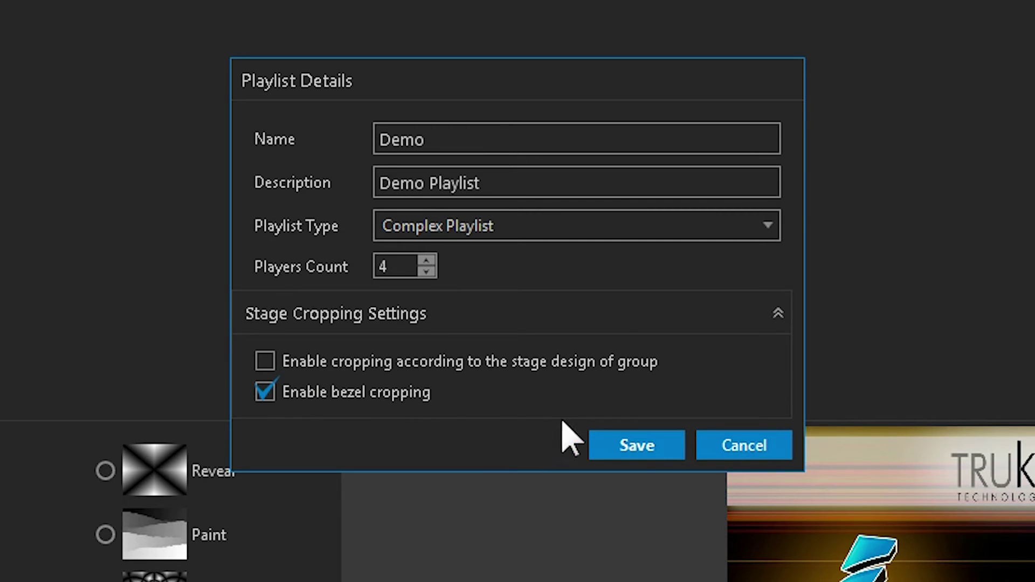
left_click(636, 447)
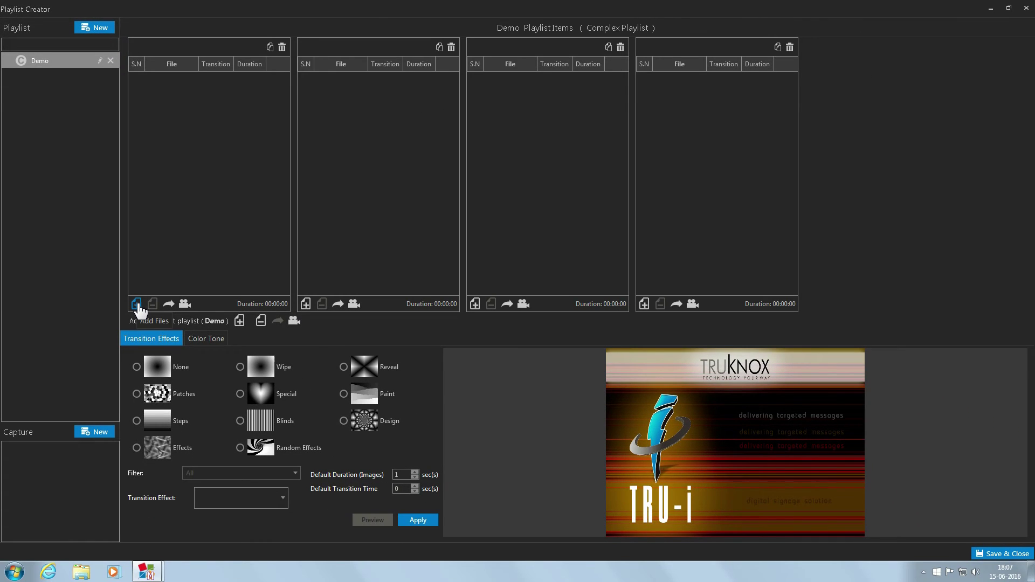
Add 01.mp4 from '1X3 cut videos' to column one and 02.mp4 to column two.
left_click(138, 305)
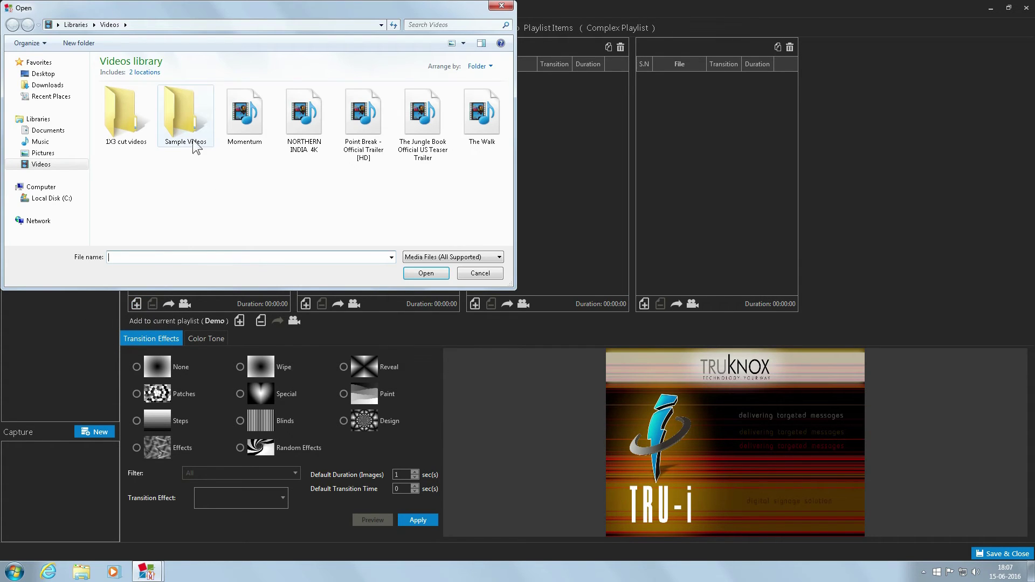
double_click(139, 125)
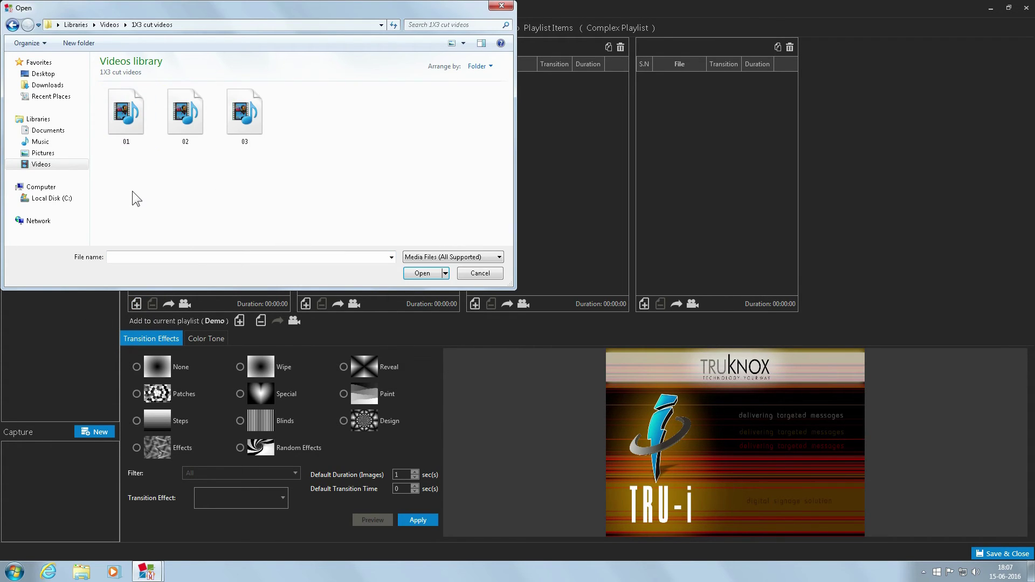
double_click(129, 122)
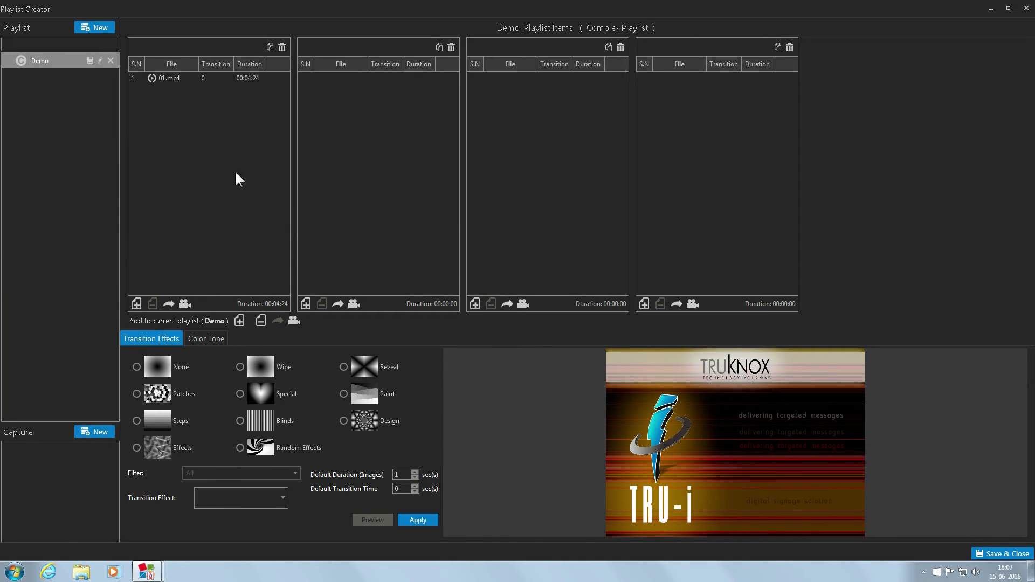
left_click(306, 304)
double_click(196, 122)
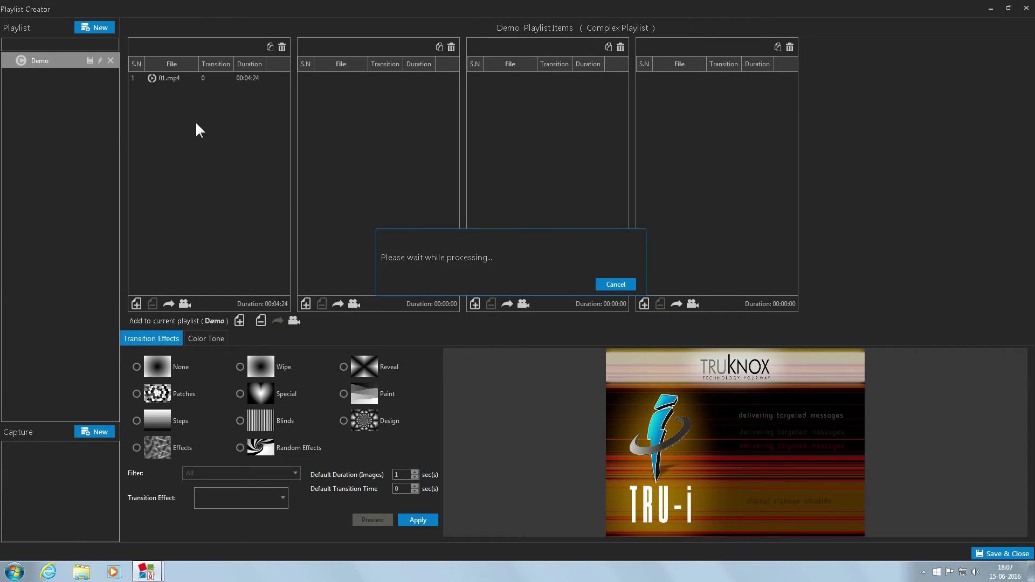
Add 03.mp4 to columns three and four, then save the Demo playlist.
left_click(476, 304)
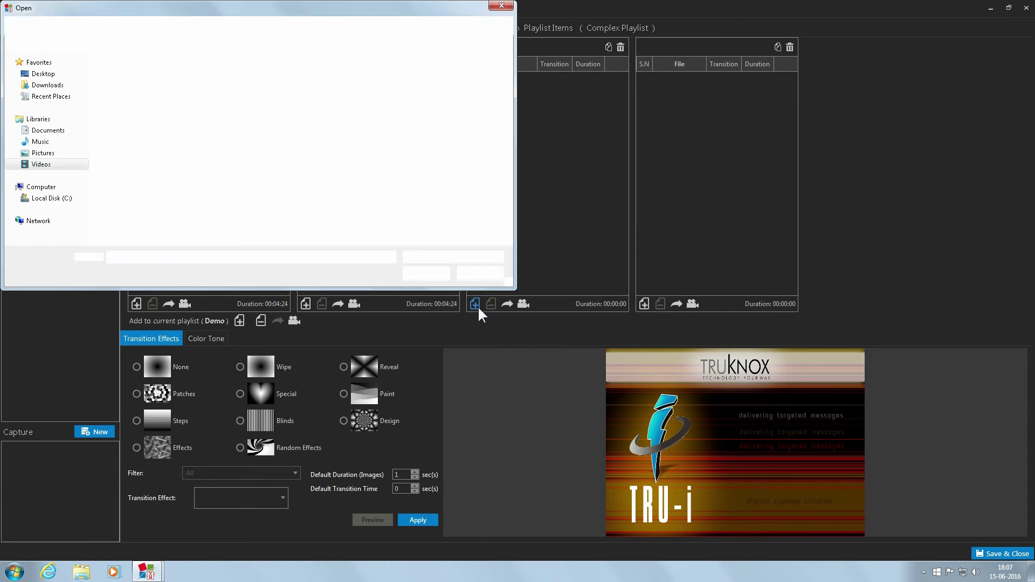
left_click(263, 123)
double_click(263, 123)
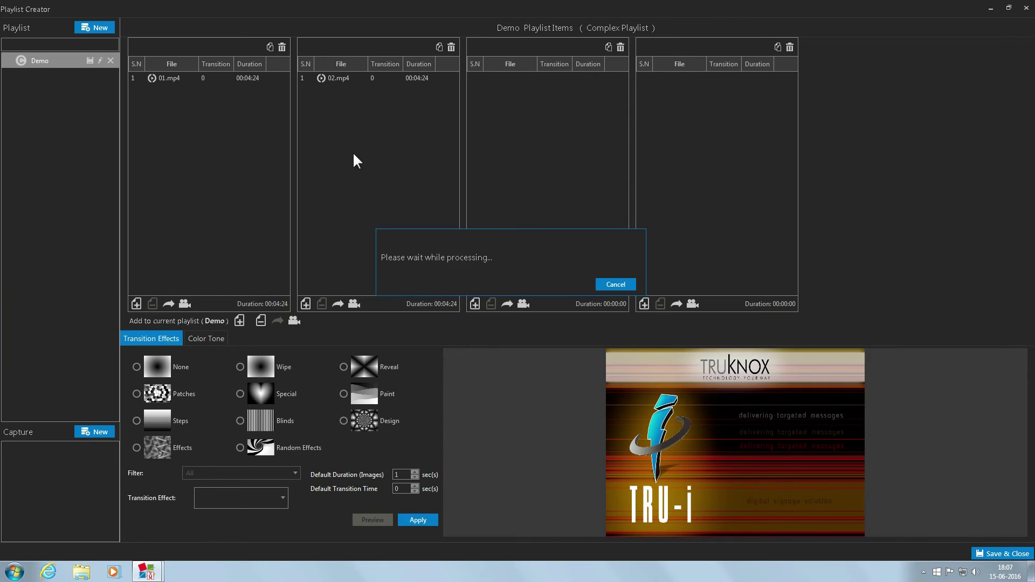
left_click(645, 304)
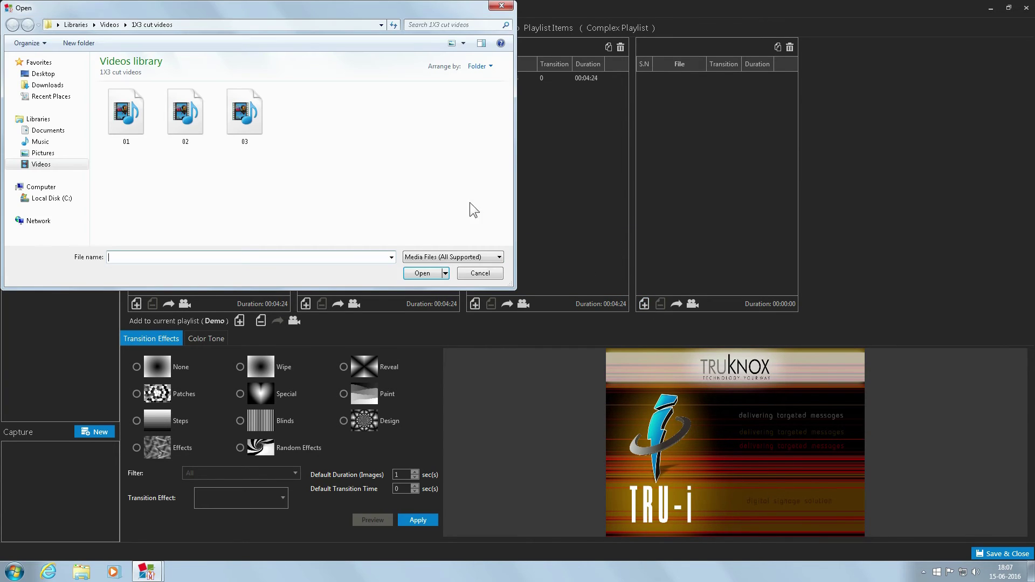
double_click(250, 117)
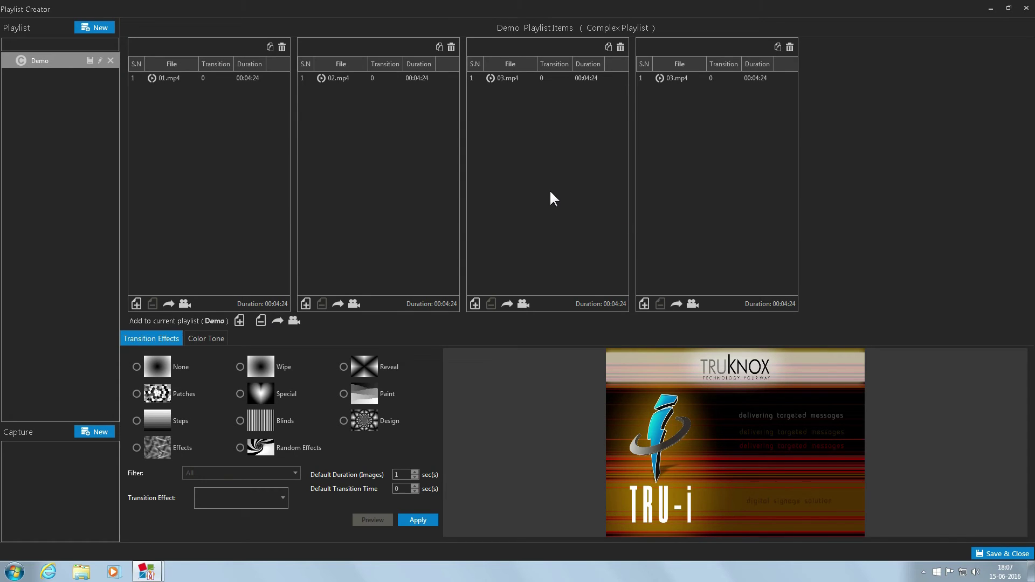
left_click(90, 62)
Save and close the Playlist Creator.
left_click(992, 550)
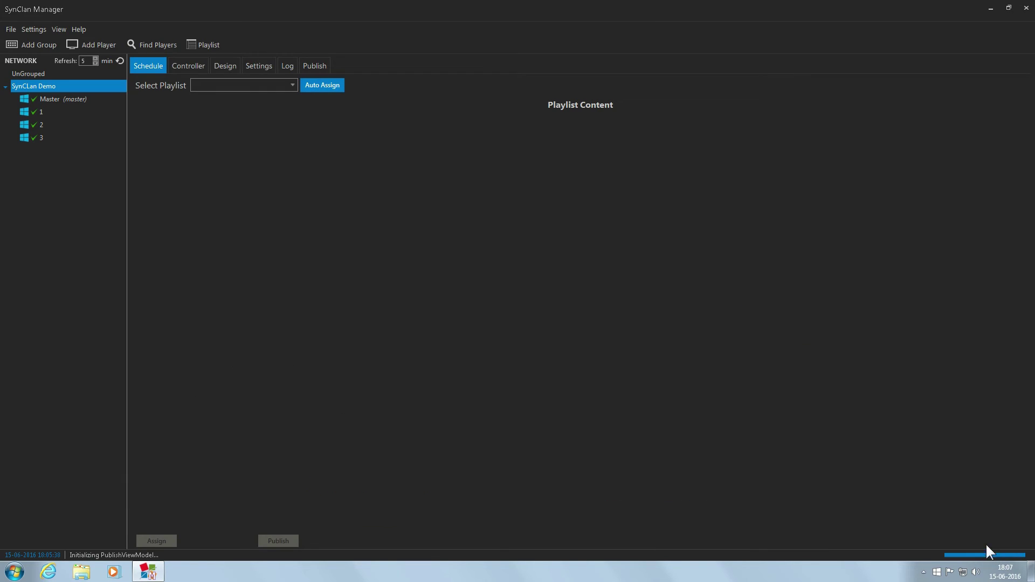
Show the group's stage design and mark the Master player Hidden in Design.
left_click(220, 67)
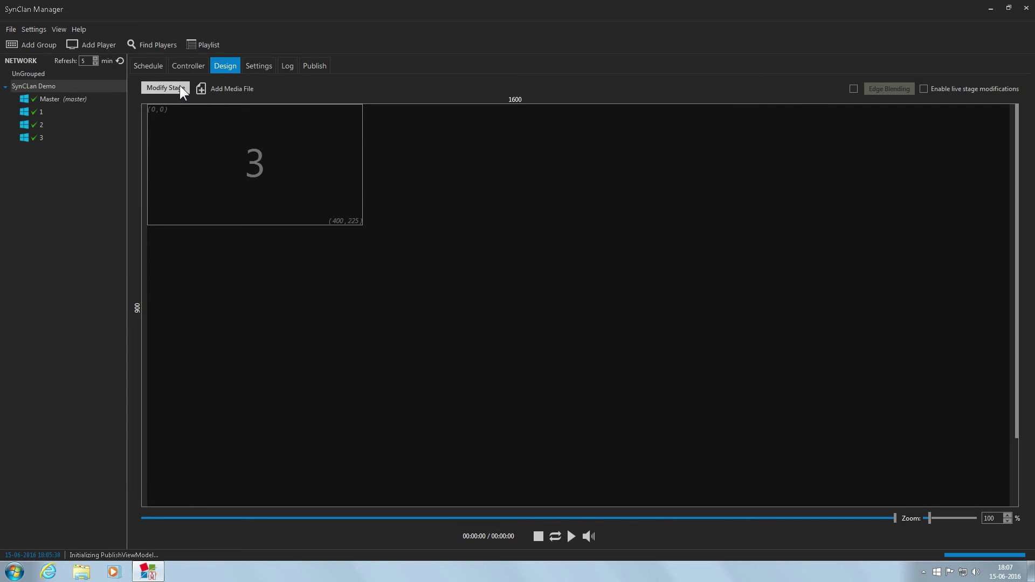
left_click(75, 98)
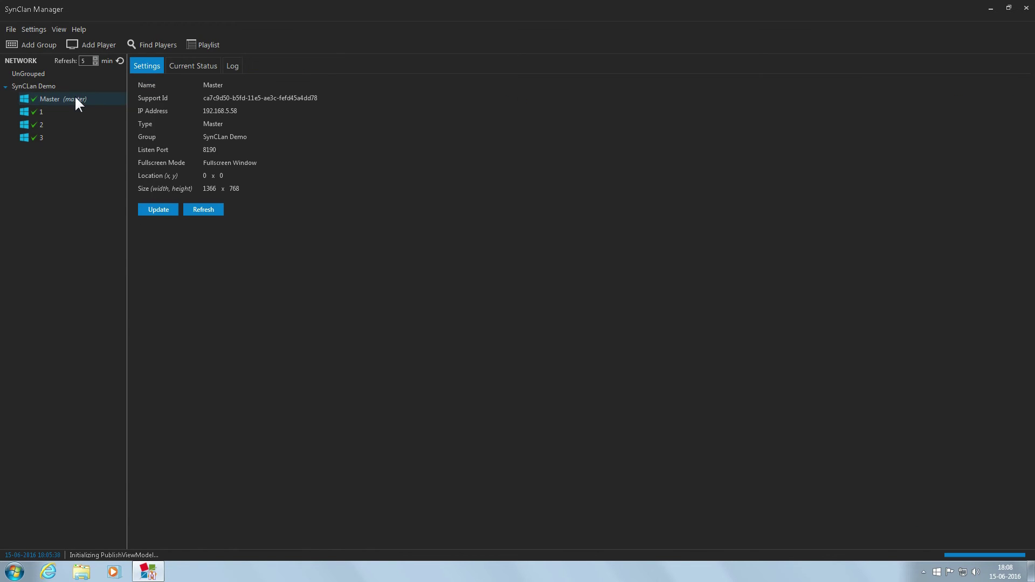
right_click(75, 98)
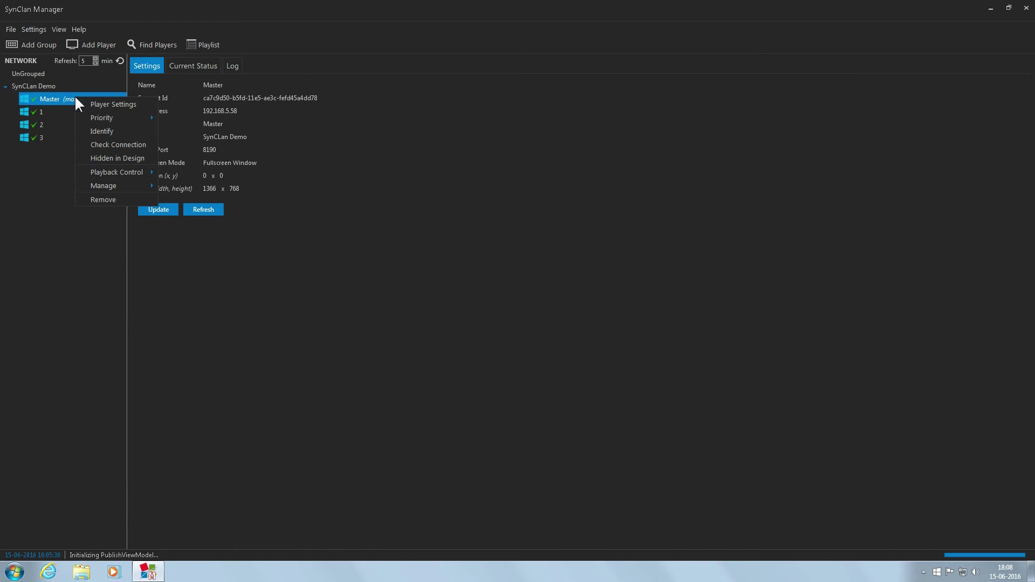
left_click(116, 158)
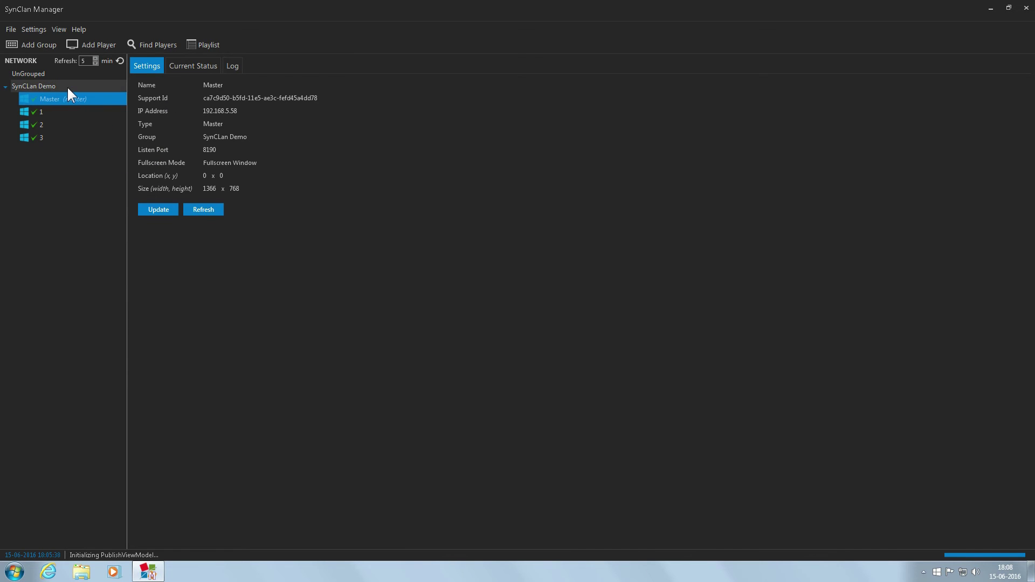
Auto-arrange screens 1, 2 and 3 horizontally in the stage design.
left_click(67, 86)
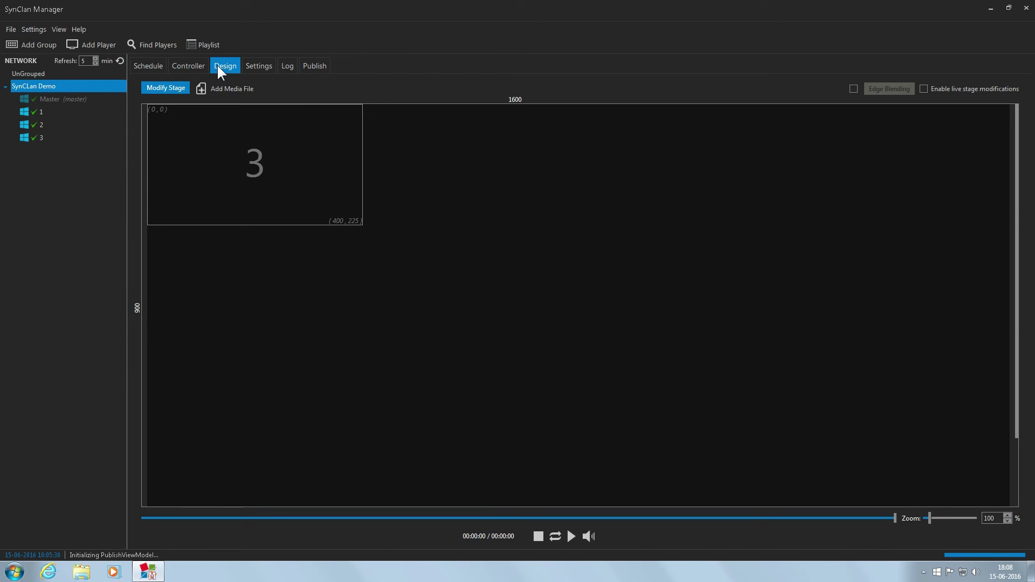
mouse_move(254, 165)
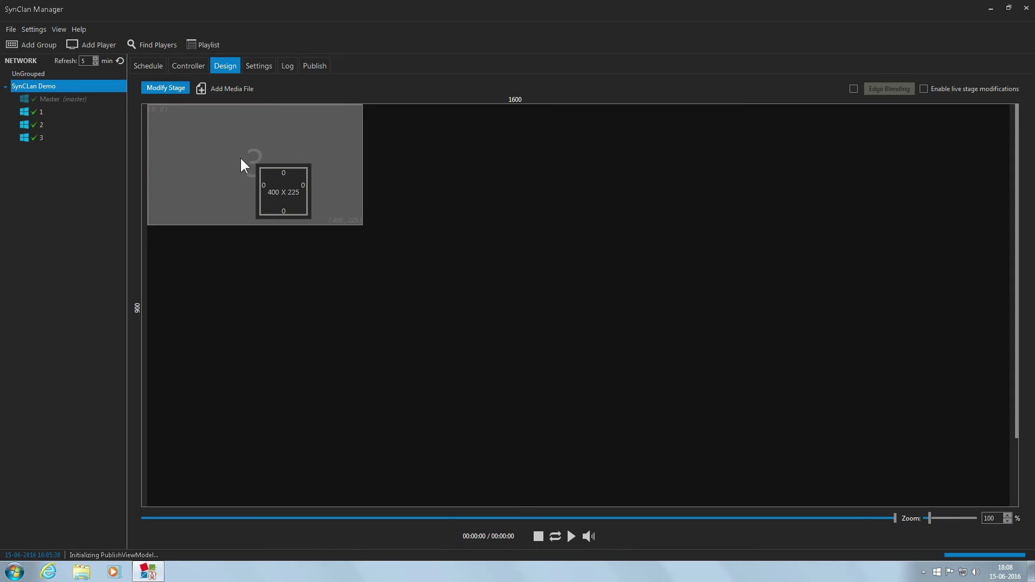
right_click(240, 164)
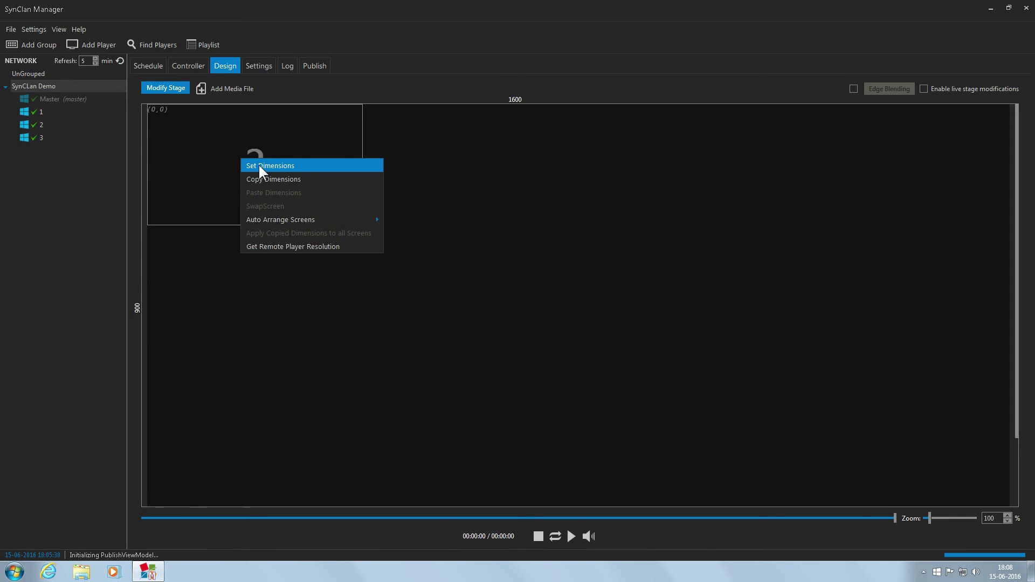
mouse_move(281, 220)
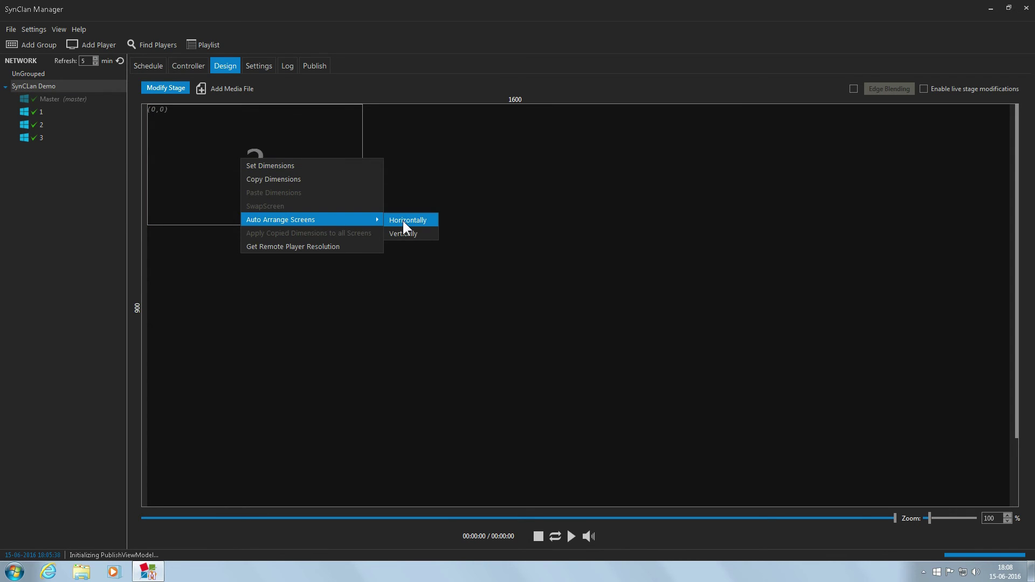
left_click(403, 221)
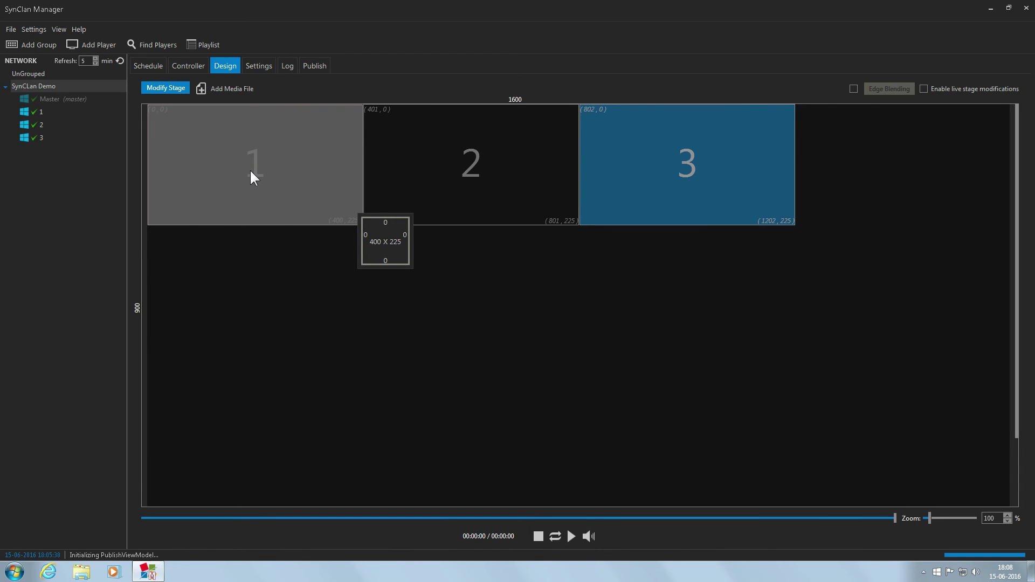
Give screen 1 a 516 by 270 size and a left bezel of 18.
double_click(250, 171)
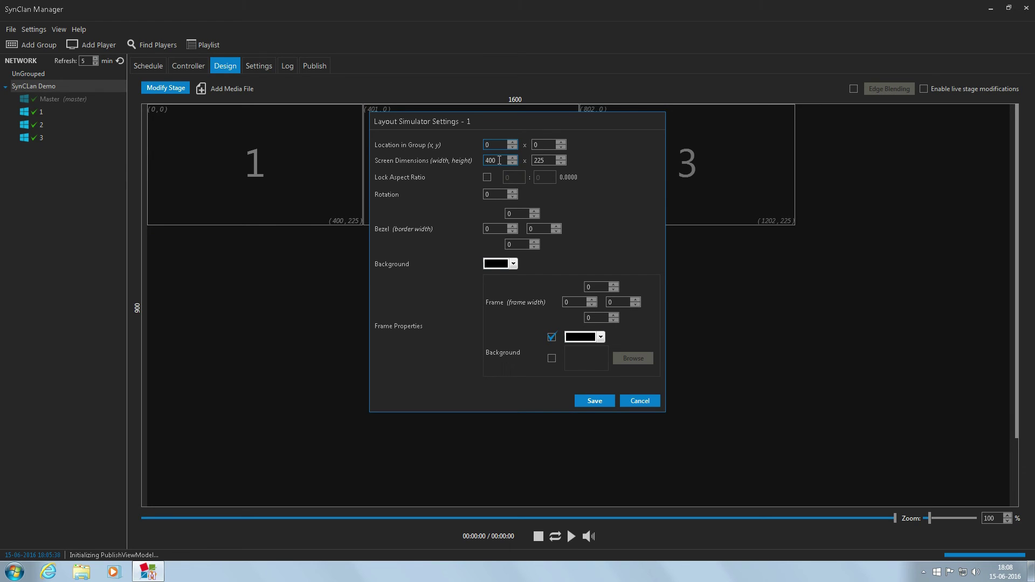
double_click(500, 161)
type("516")
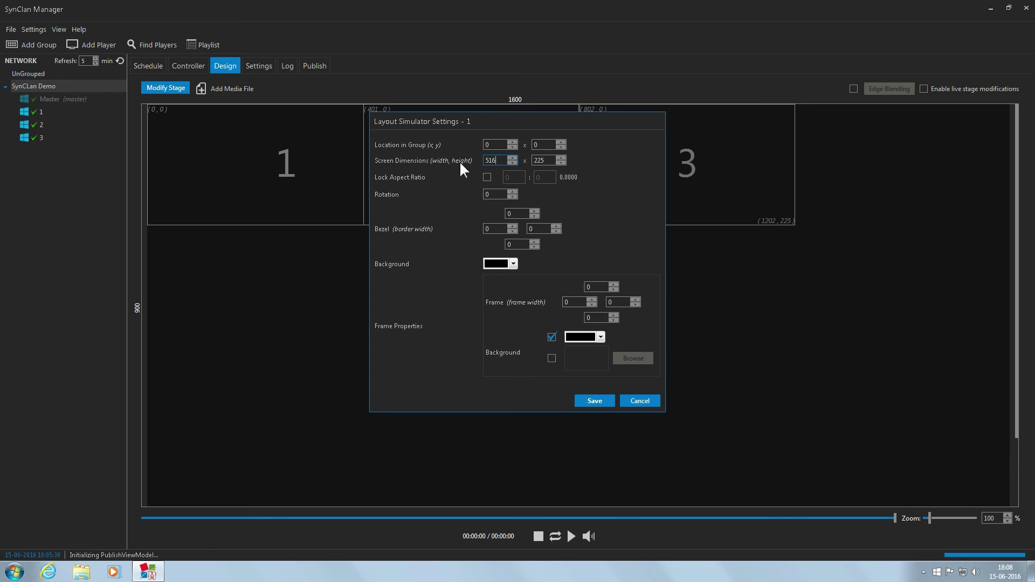
double_click(551, 161)
type("2")
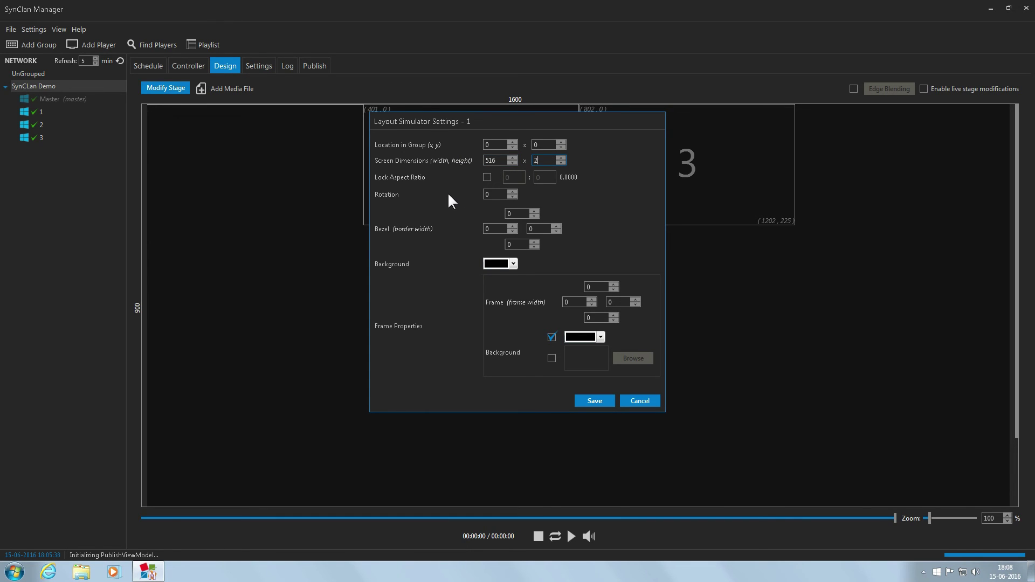
type("70")
left_click(498, 228)
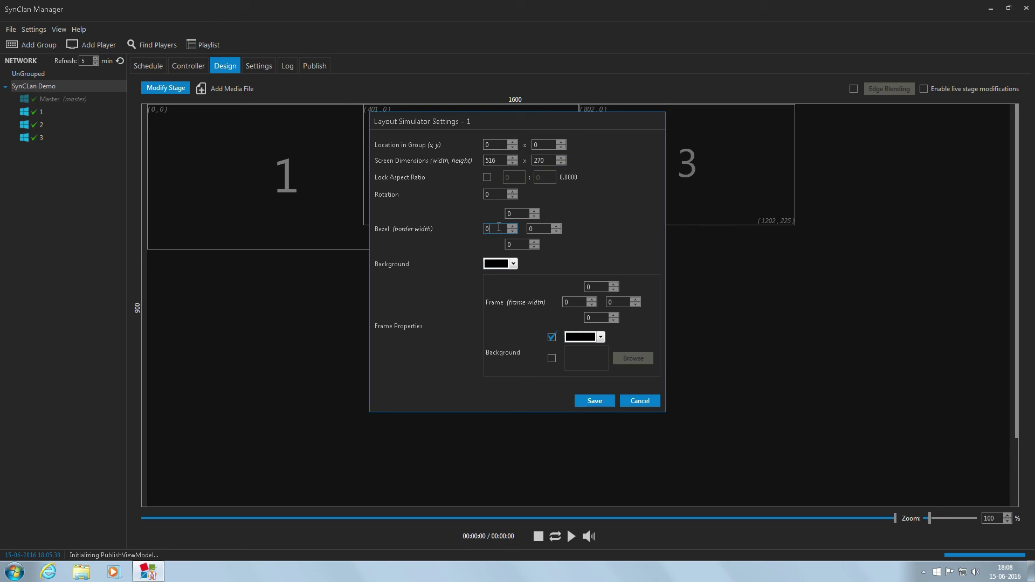
type("18")
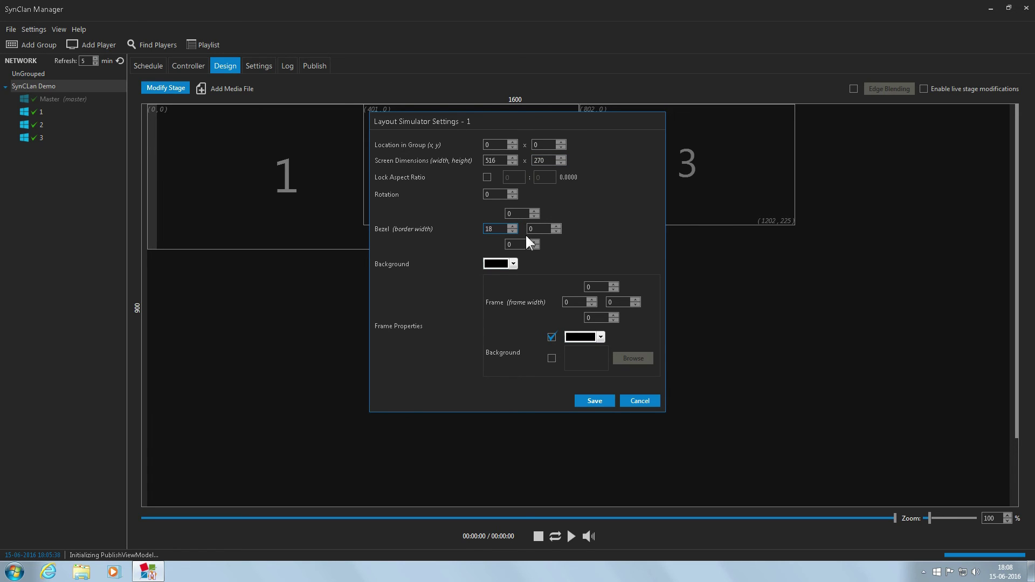
key("Tab")
Save screen 1's layout settings and copy its dimensions.
left_click(594, 401)
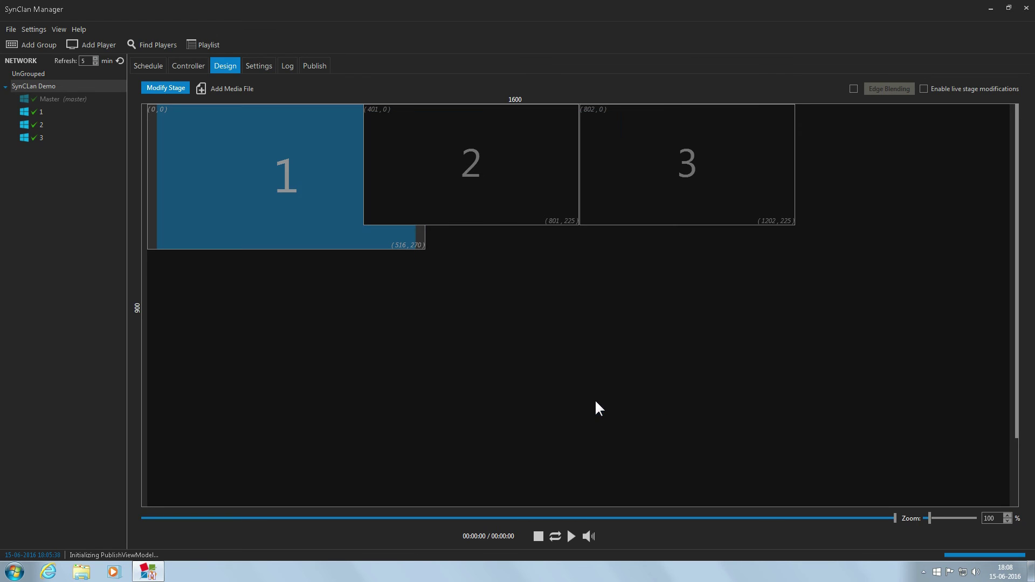
right_click(258, 174)
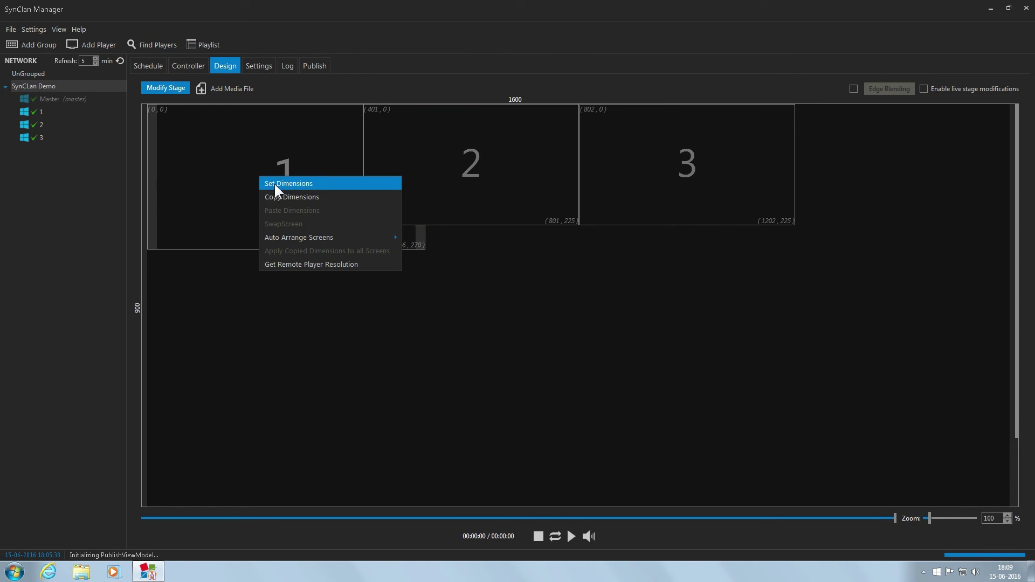
left_click(278, 194)
Paste screen 1's dimensions onto screens 2 and 3.
right_click(420, 176)
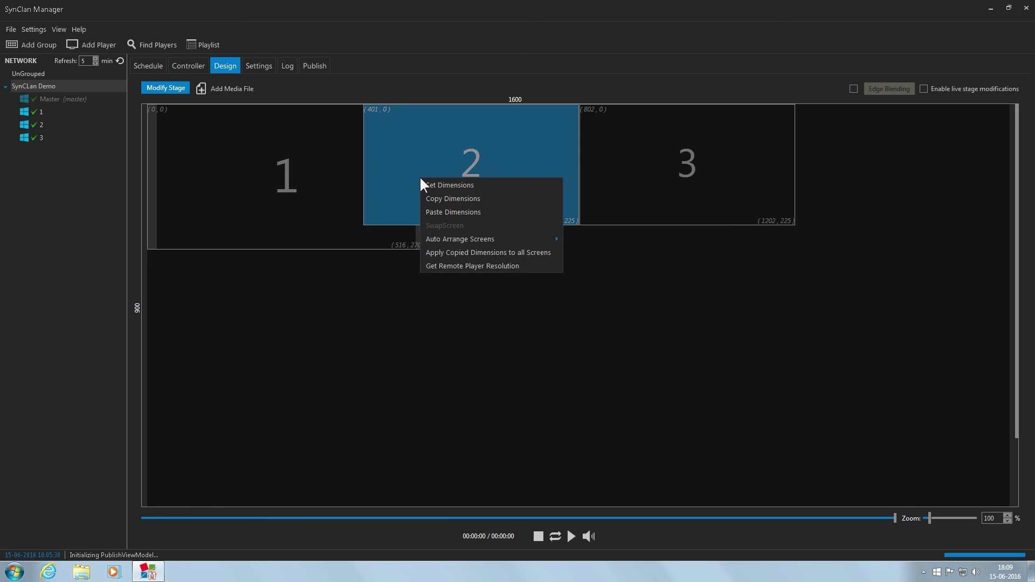
left_click(441, 211)
right_click(636, 178)
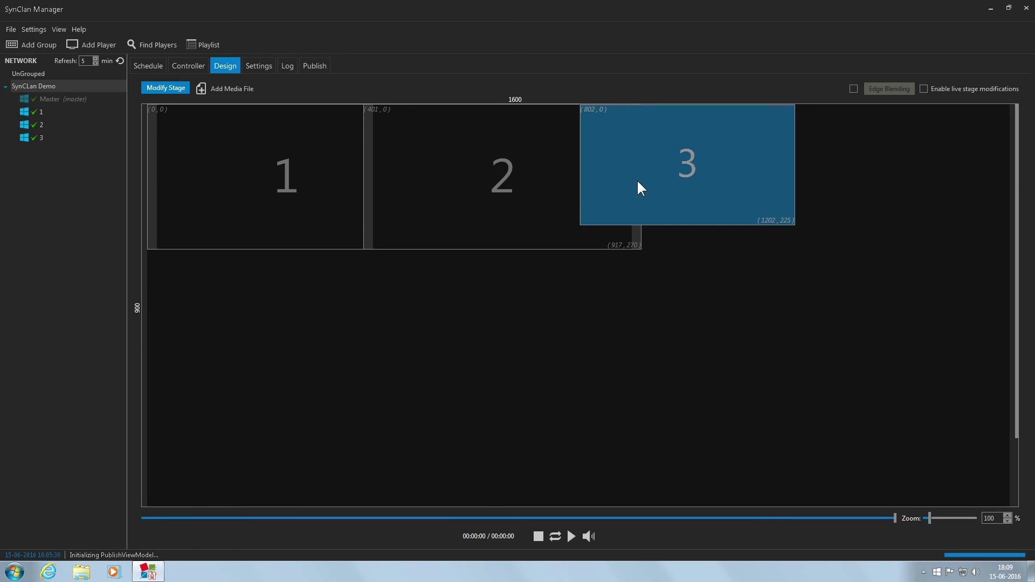
left_click(660, 216)
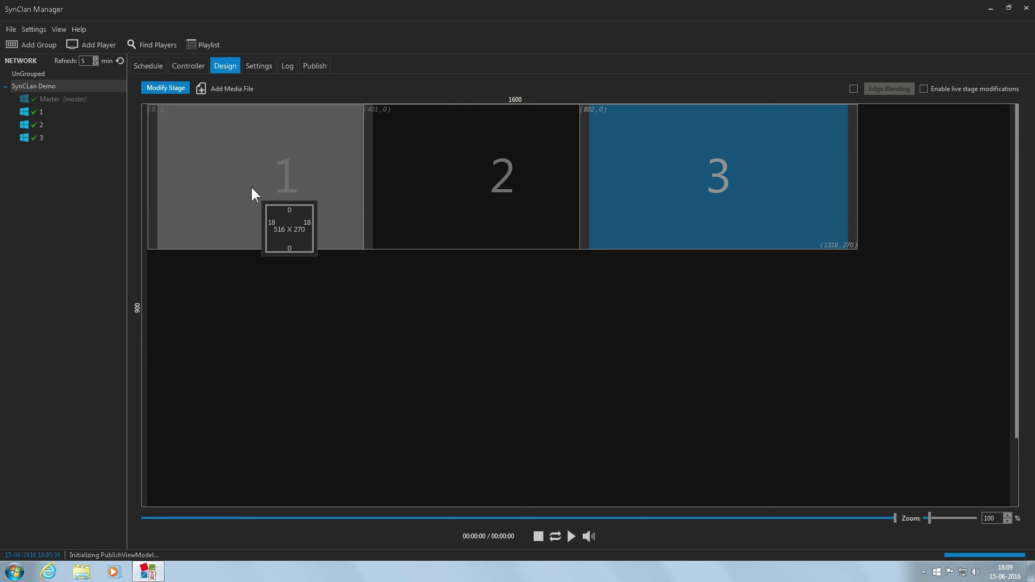
left_click(146, 65)
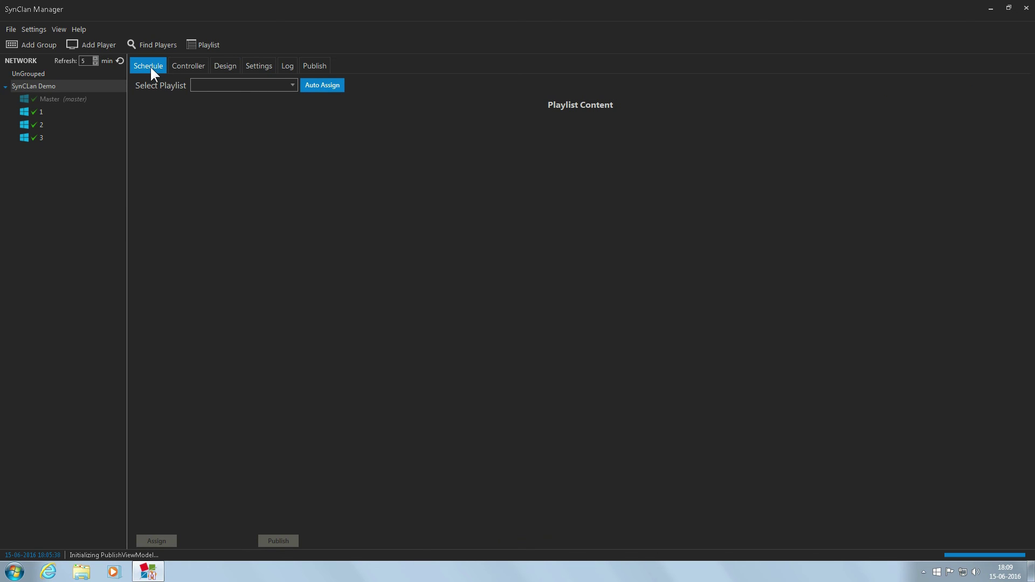
Select the Demo playlist and dedicate its first two sub-playlists to players 1 and 2.
left_click(219, 85)
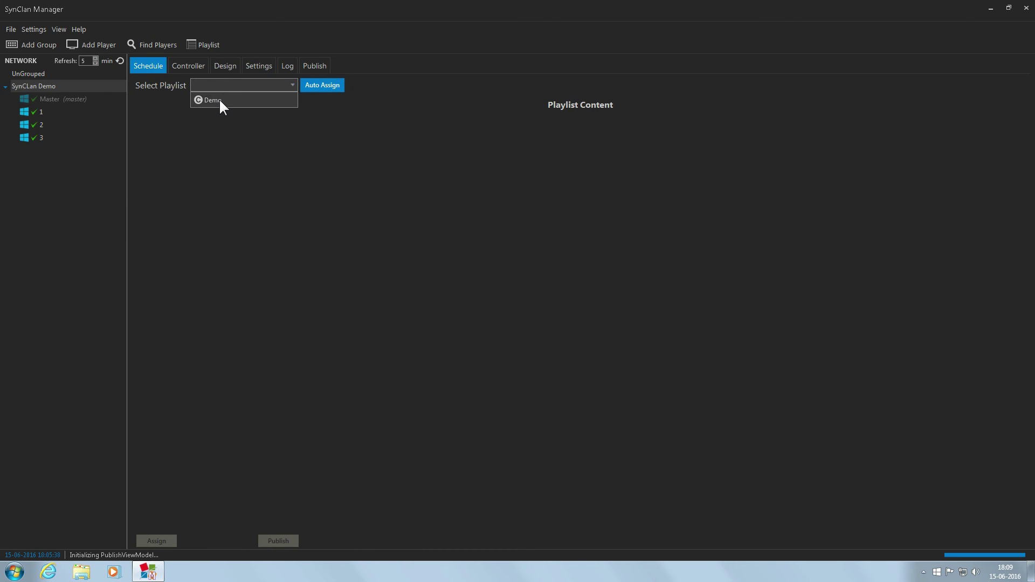
left_click(219, 98)
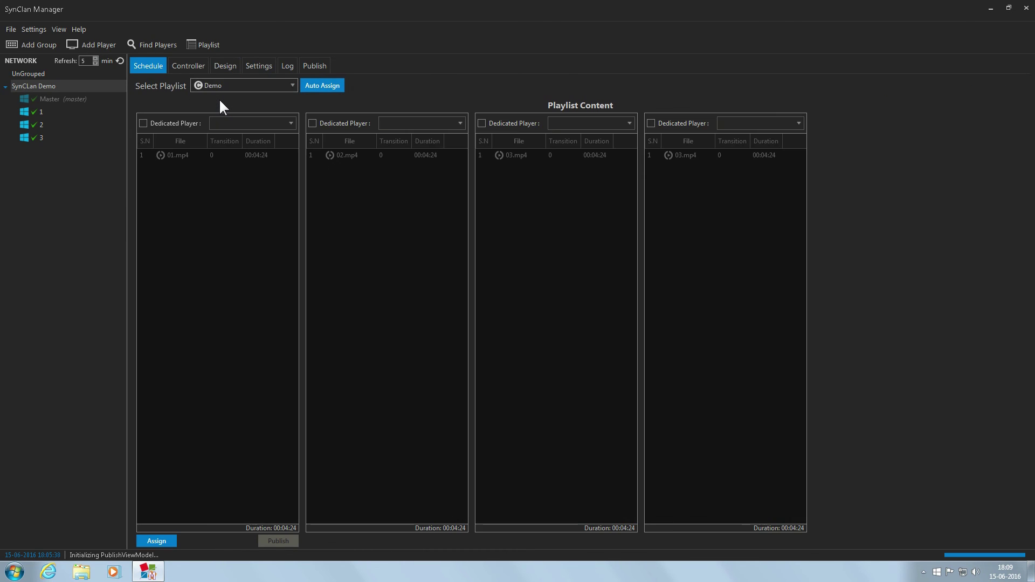
left_click(180, 127)
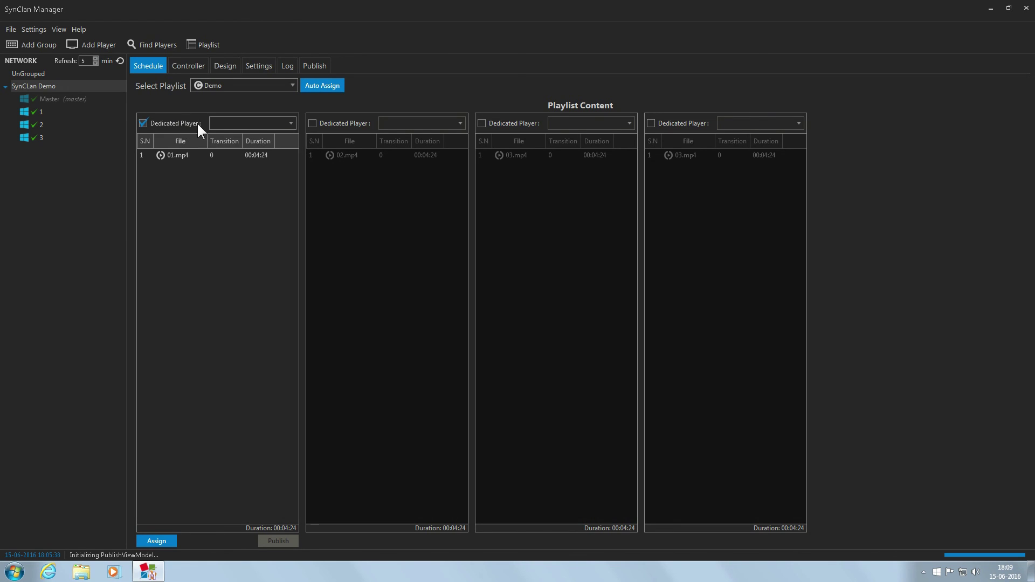
left_click(240, 124)
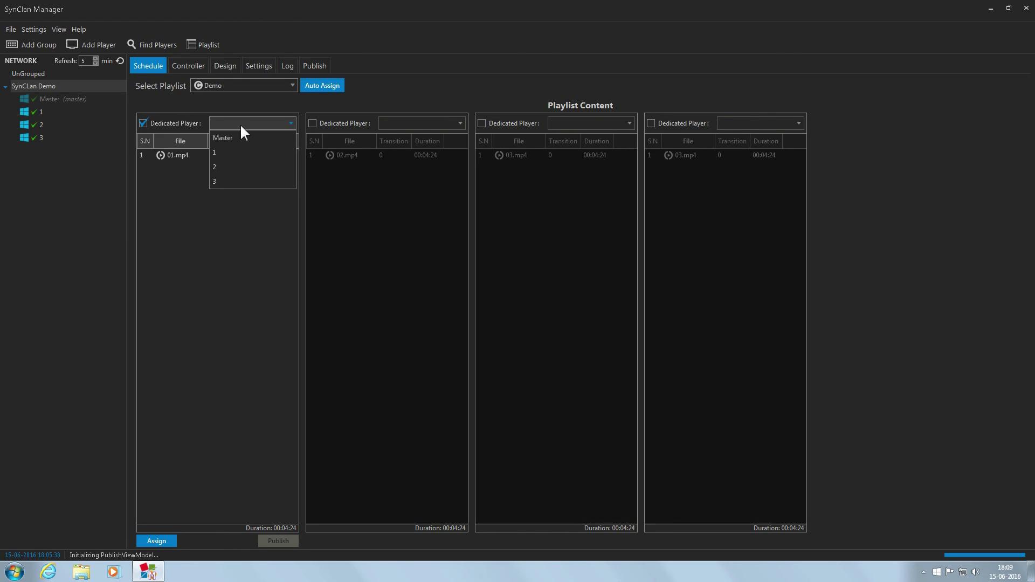
left_click(230, 151)
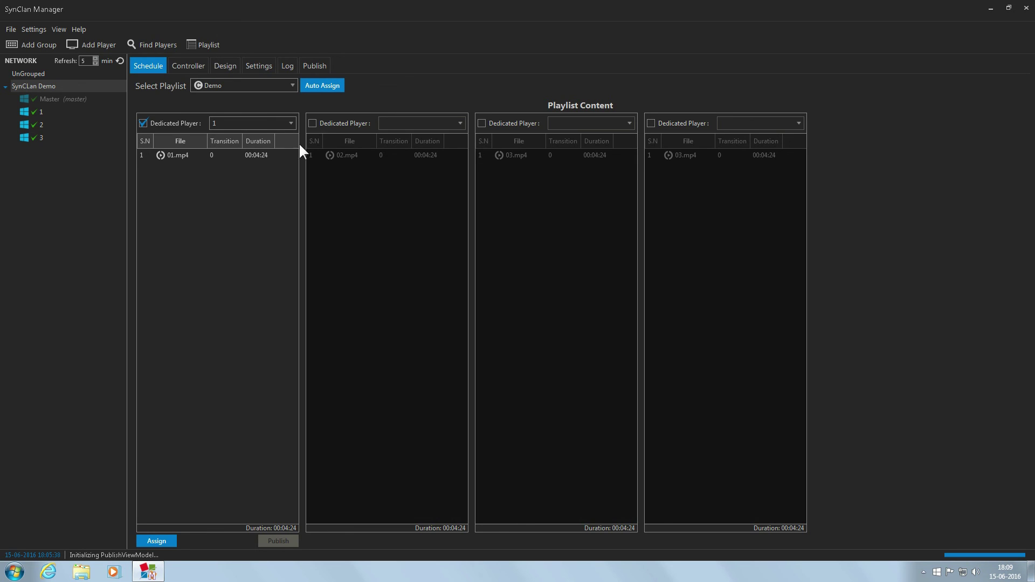
left_click(329, 123)
left_click(414, 126)
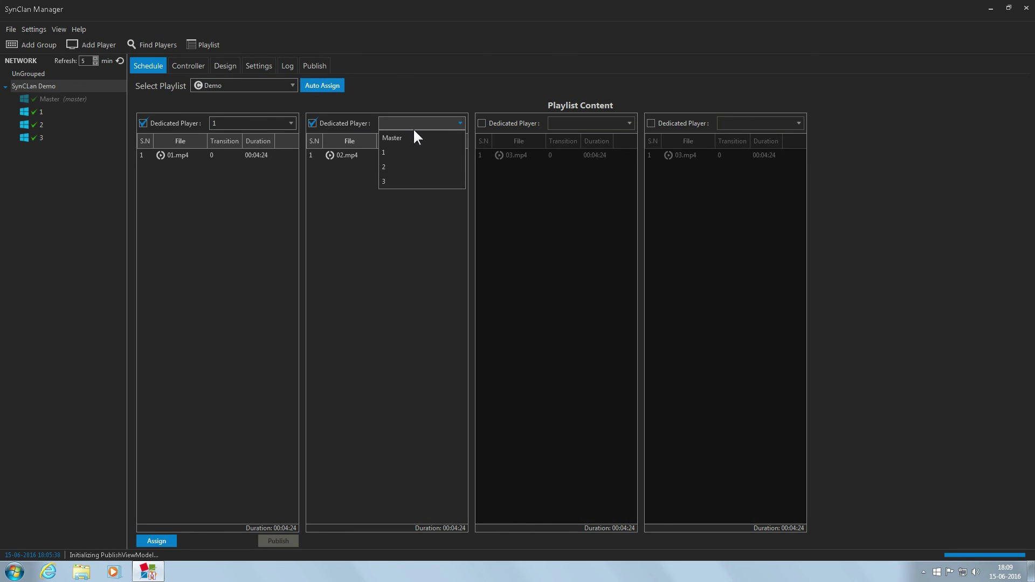
left_click(405, 167)
Dedicate the third sub-playlist to player 3 and the fourth to Master, apply, and go to publishing.
left_click(487, 125)
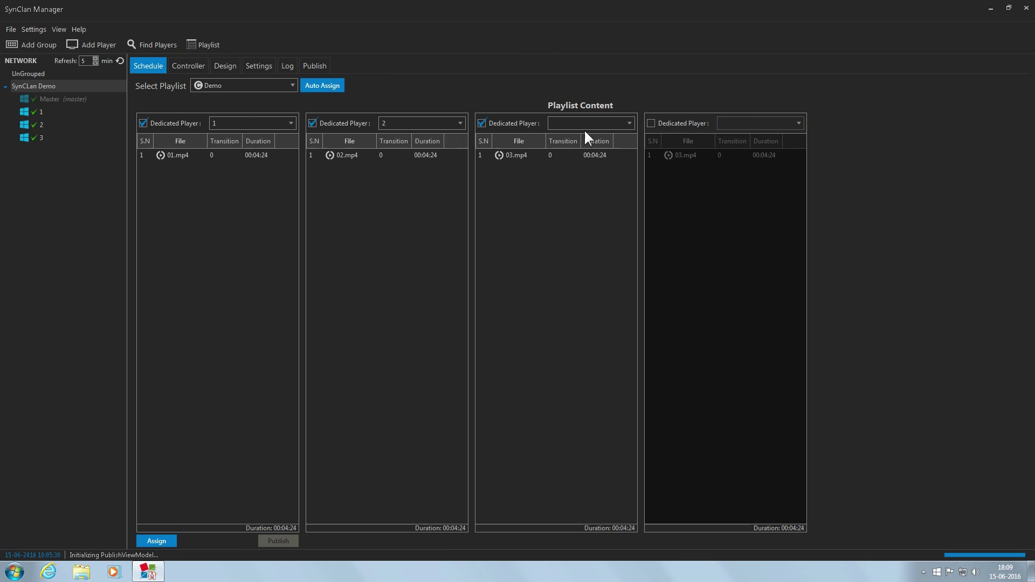
left_click(584, 129)
left_click(573, 181)
left_click(664, 126)
left_click(749, 125)
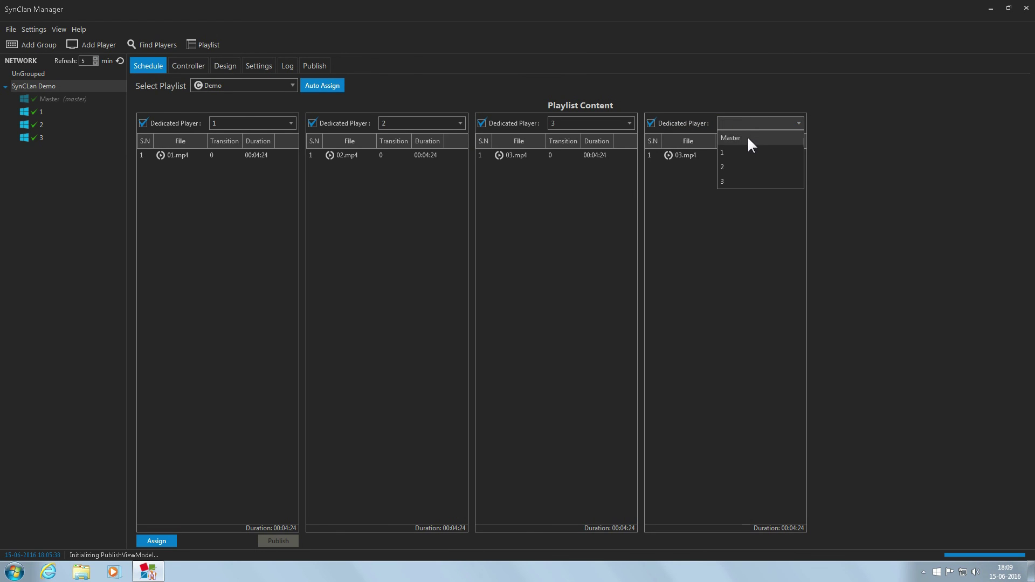
left_click(747, 136)
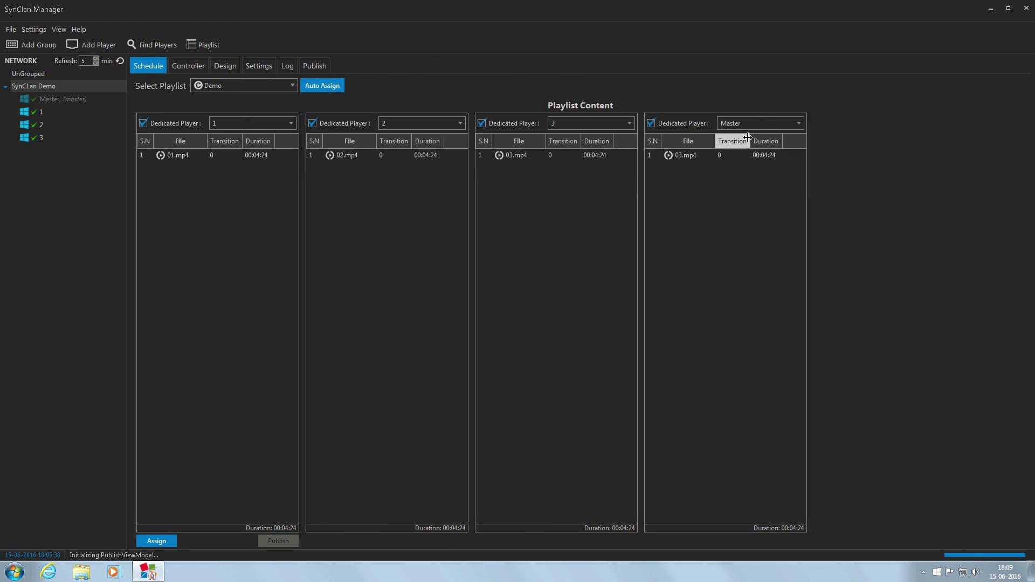
left_click(156, 541)
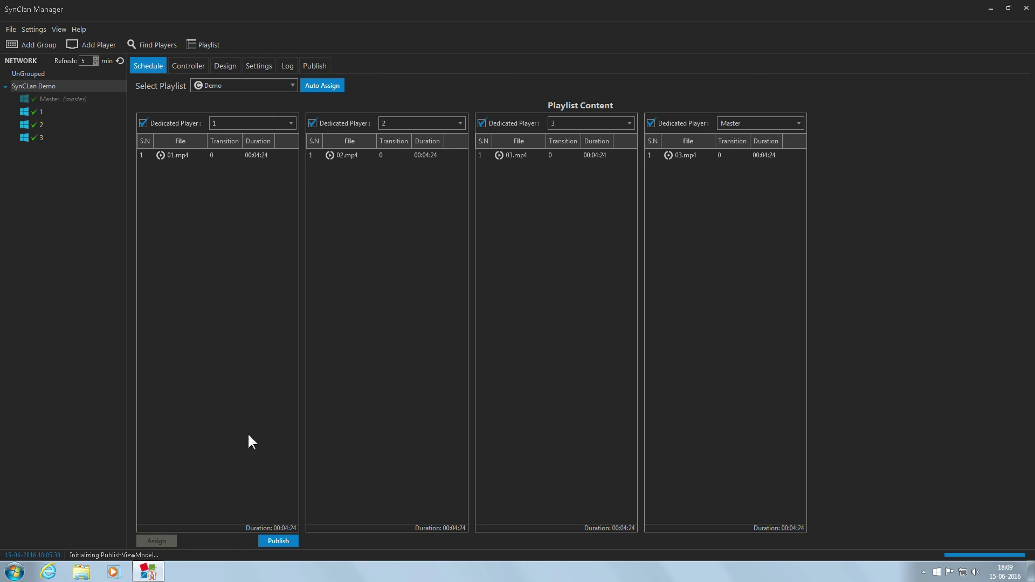
left_click(277, 542)
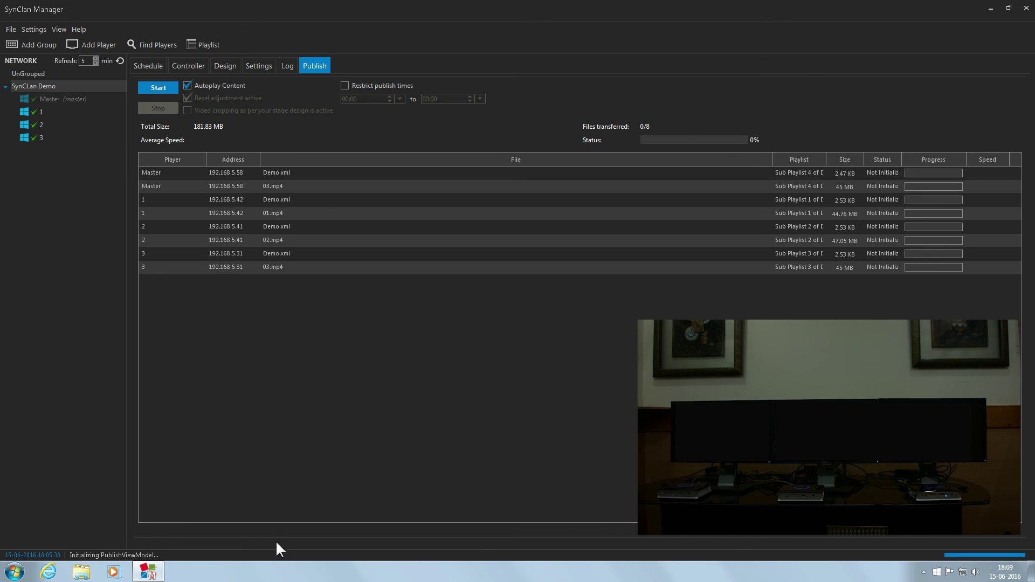
Start transferring the eight Demo files to Master and players 1–3.
left_click(160, 88)
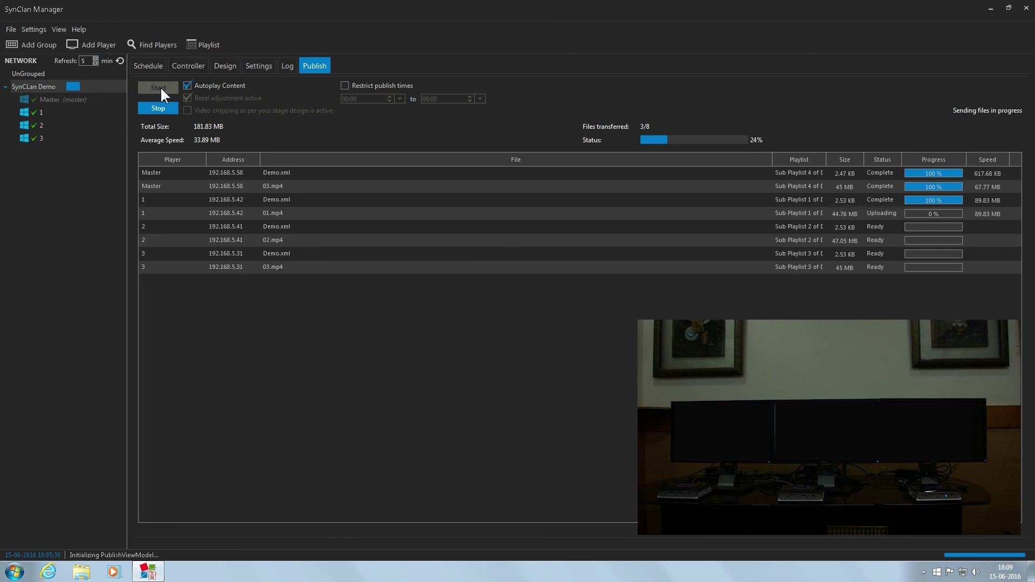